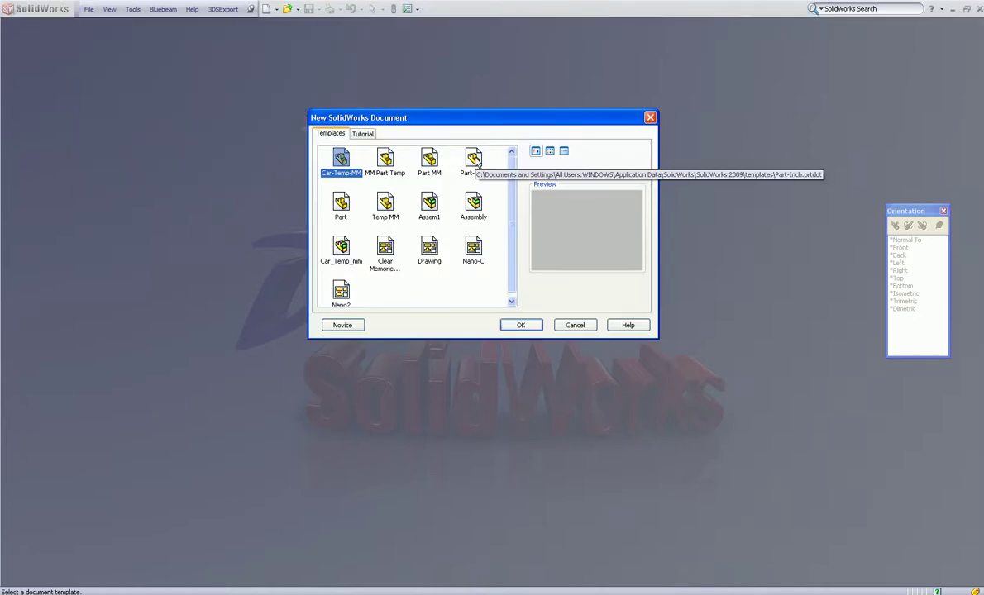
Step: Create Part3 from the Part-Inch template and begin Sketch1 on the Front plane
double_click(476, 161)
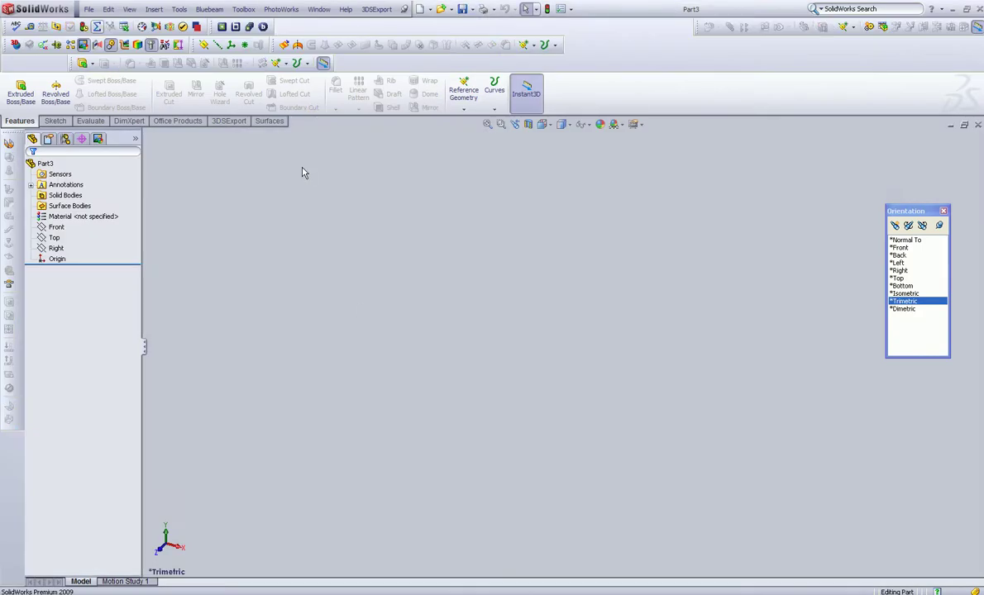
click(56, 228)
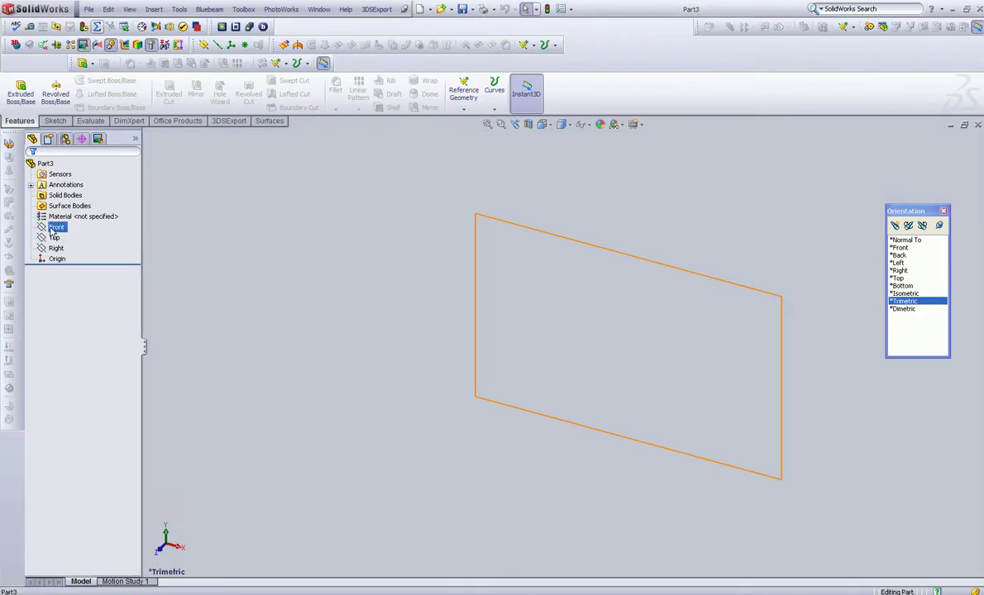
click(51, 230)
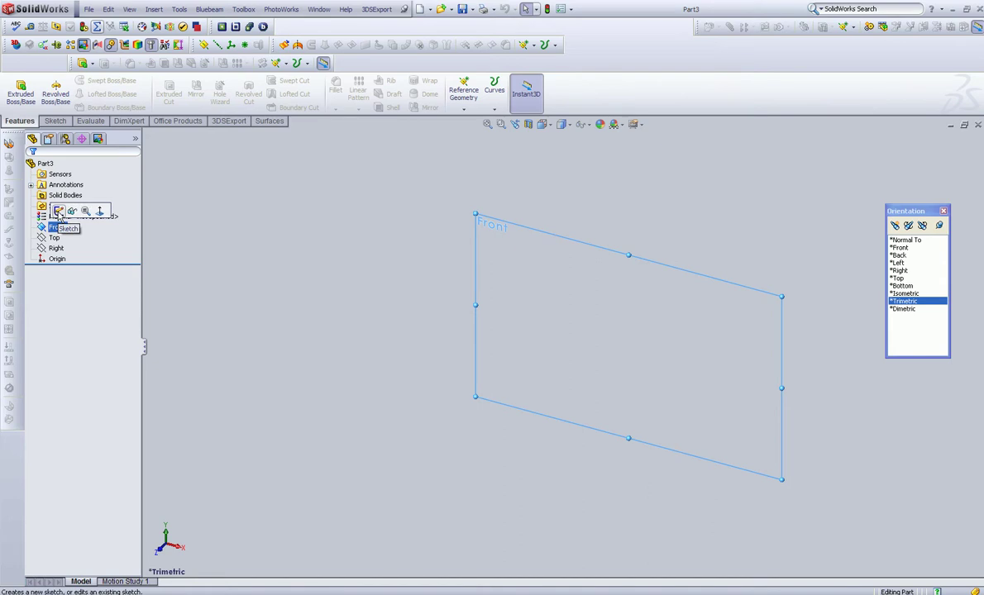
click(58, 212)
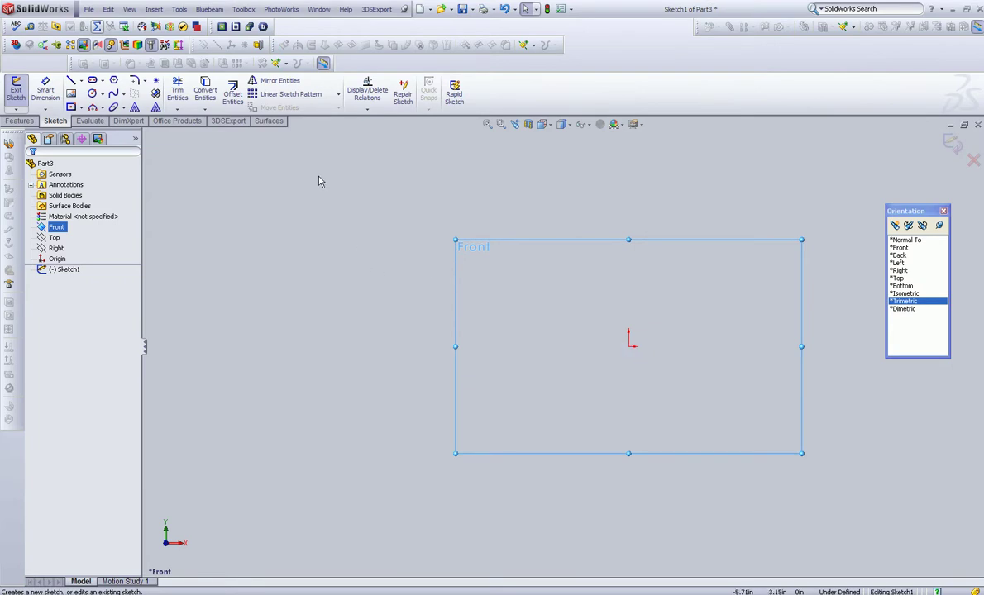
Step: Draw a horizontal line left from the origin and a vertical line rising from its end
click(80, 81)
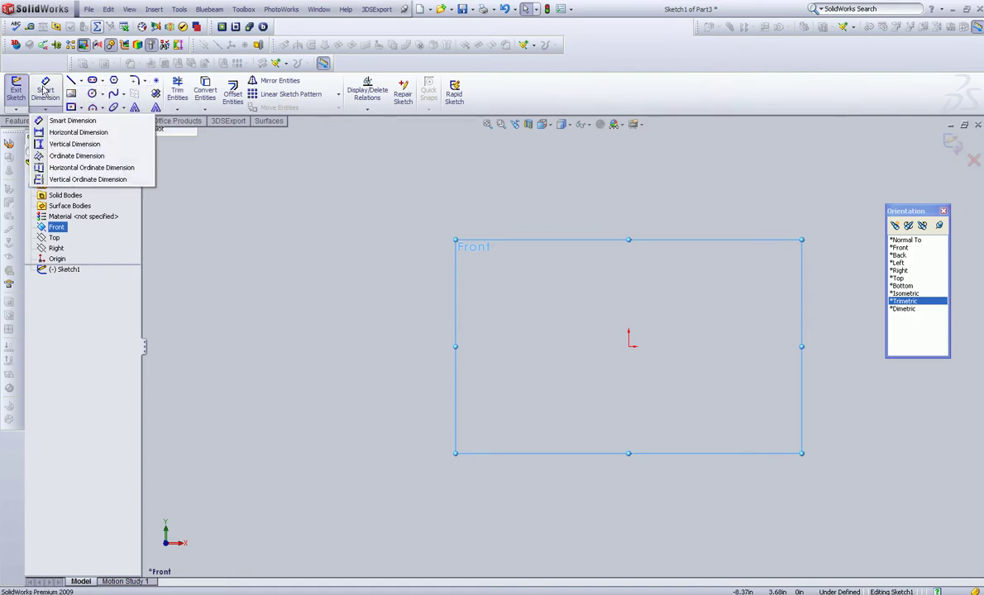
mouse_move(89, 83)
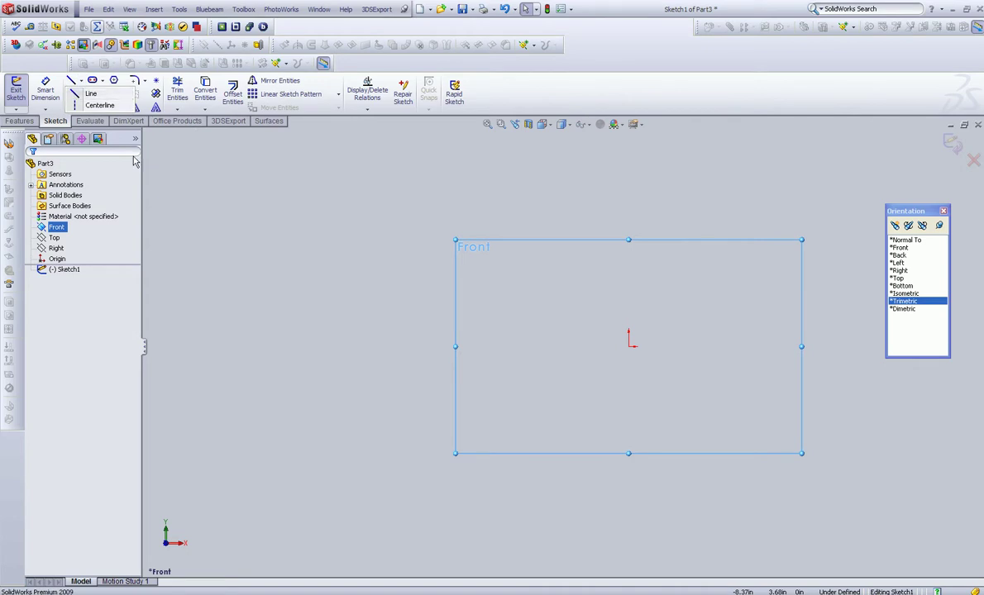
click(91, 94)
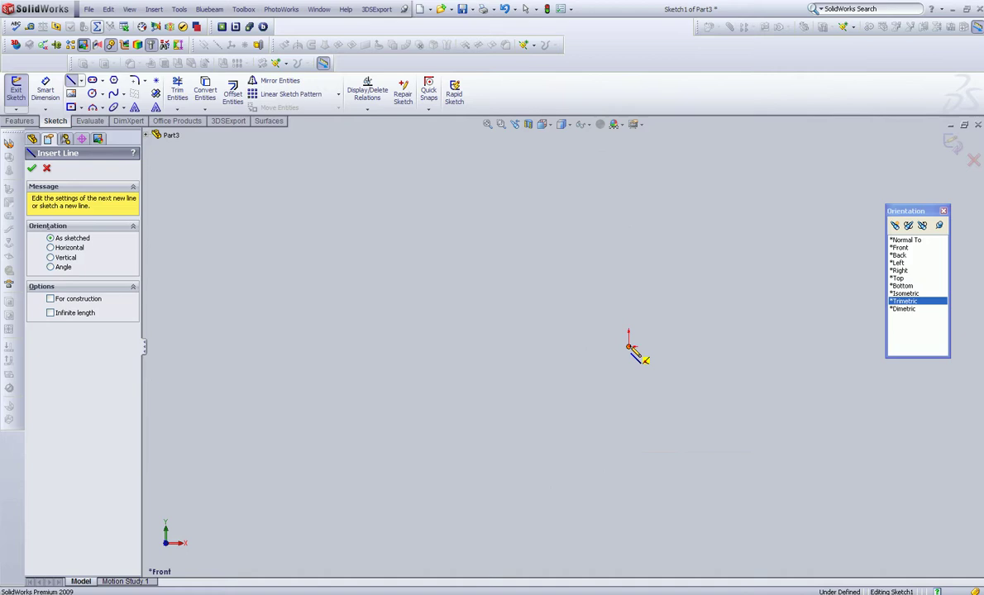
click(629, 346)
click(454, 346)
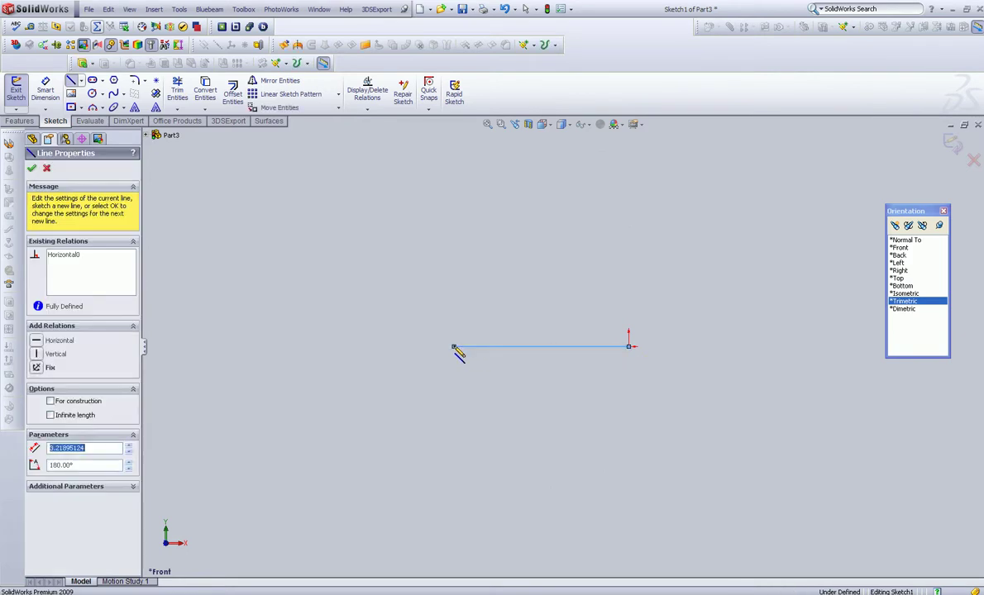
click(454, 239)
right_click(454, 240)
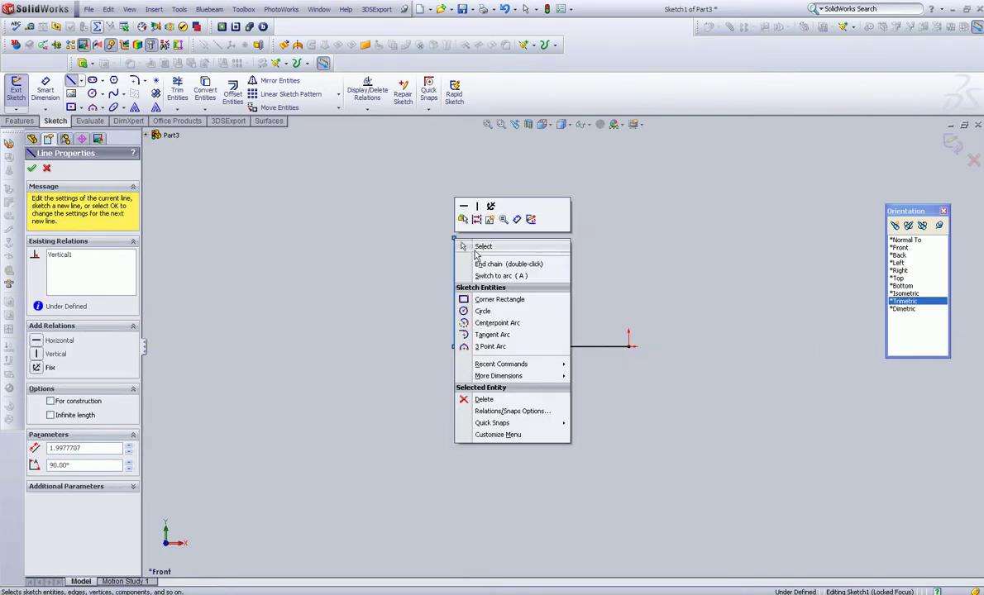
click(495, 265)
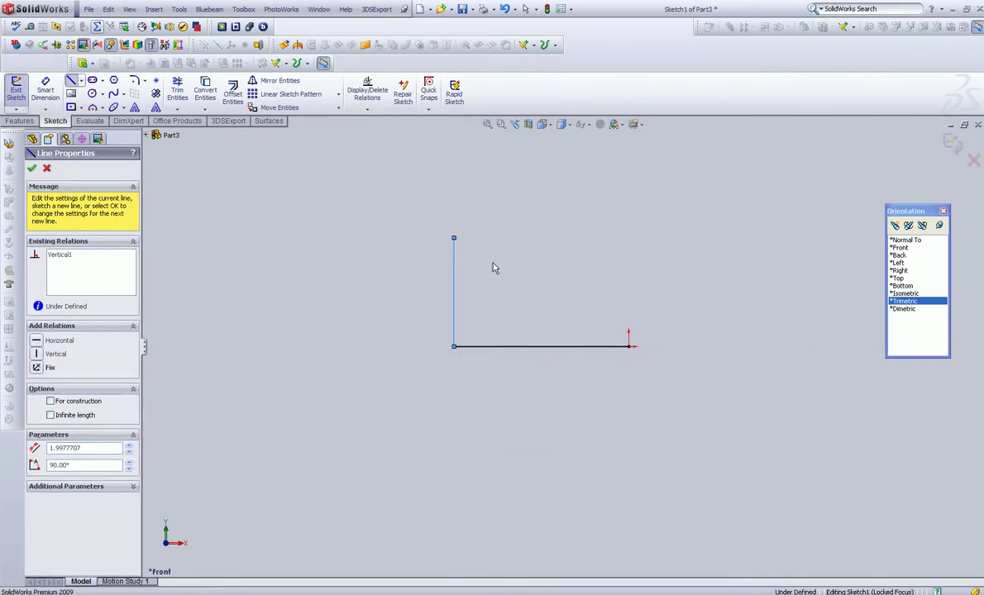
click(32, 168)
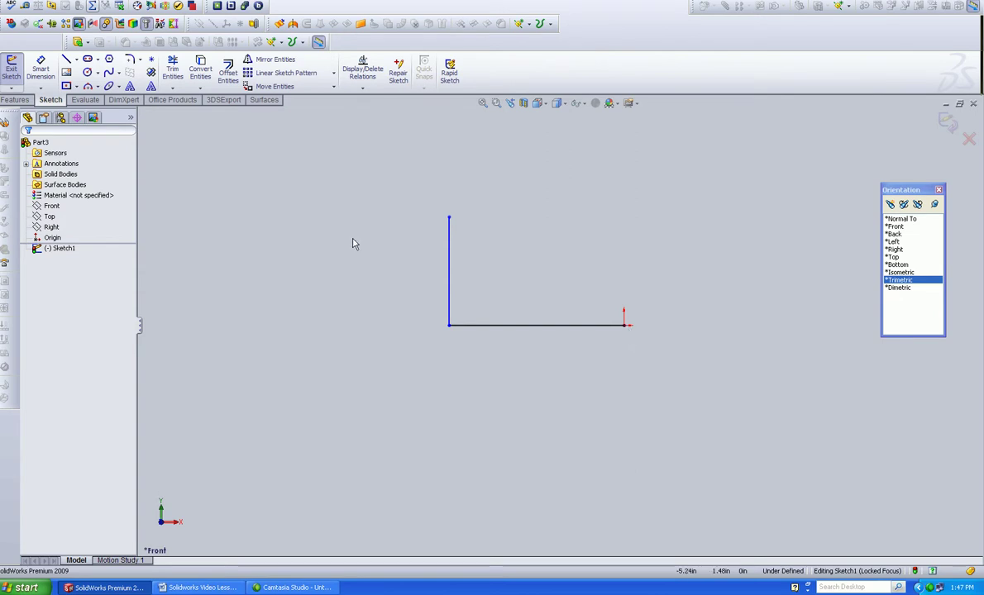
Step: Add a Smart Dimension to the vertical line, placed to its left
click(41, 69)
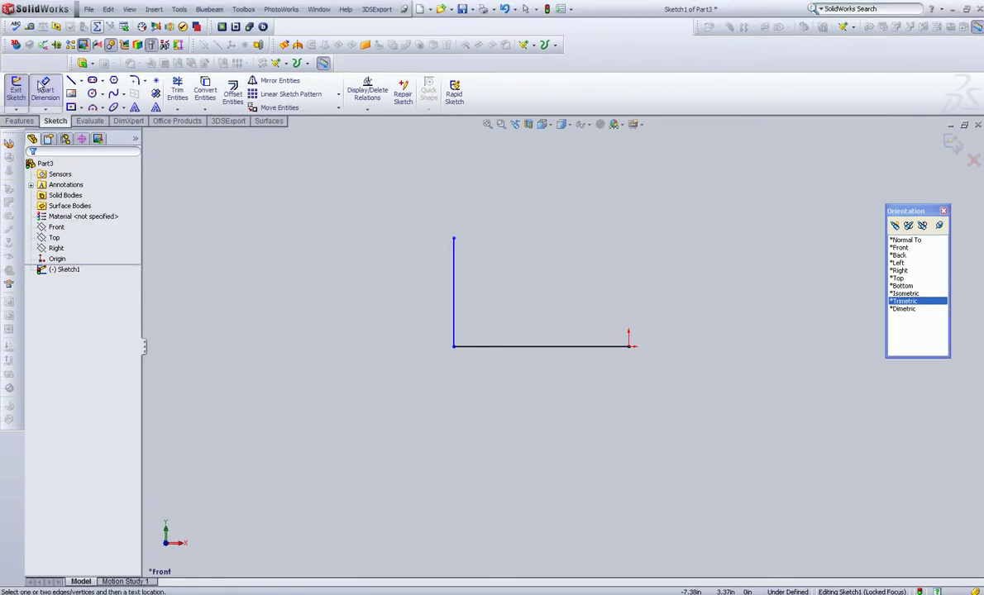
click(454, 296)
click(401, 286)
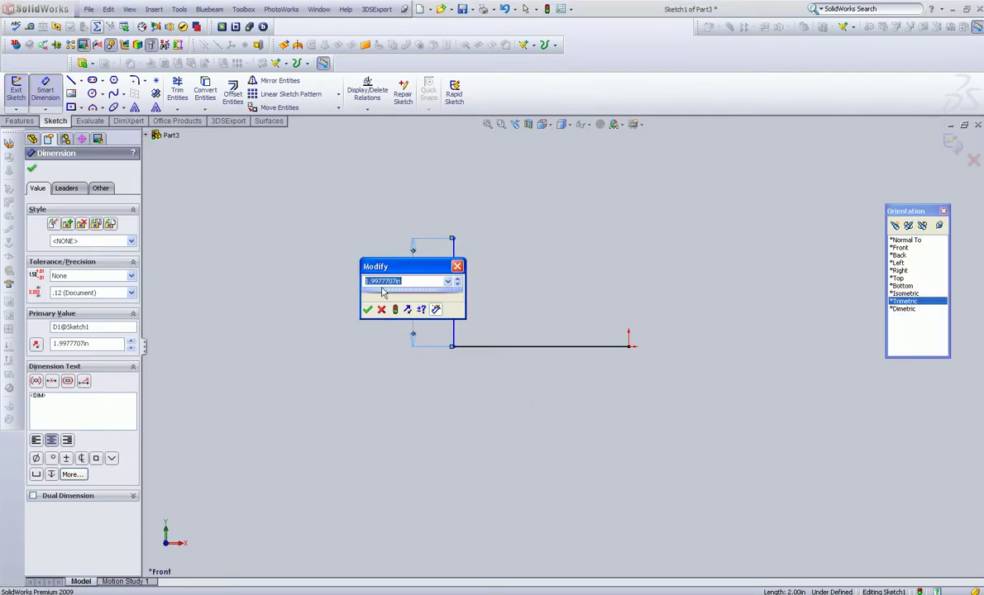
scroll(380, 291, down, 3)
scroll(411, 295, up, 2)
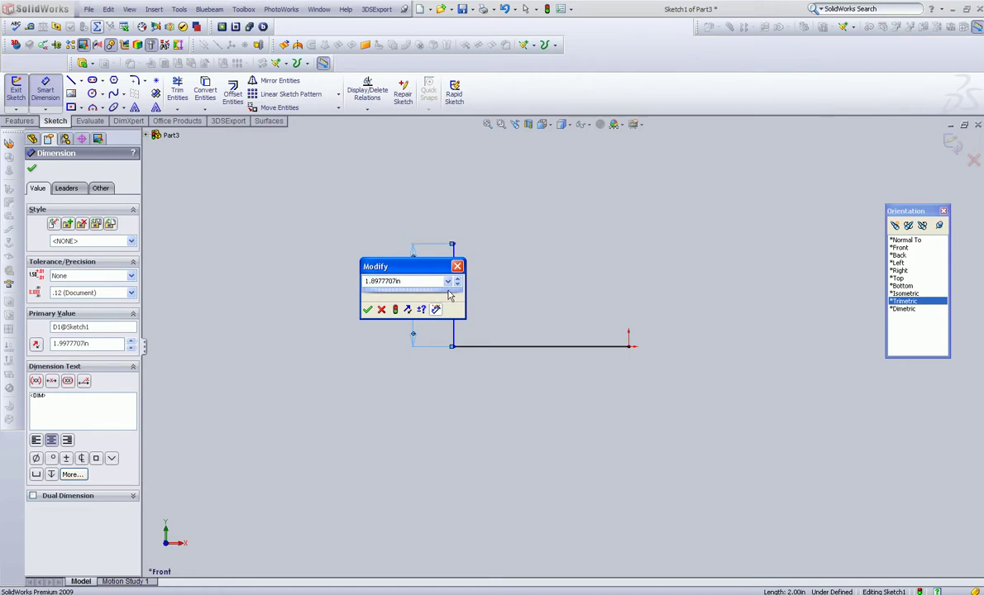
drag(416, 271, 594, 240)
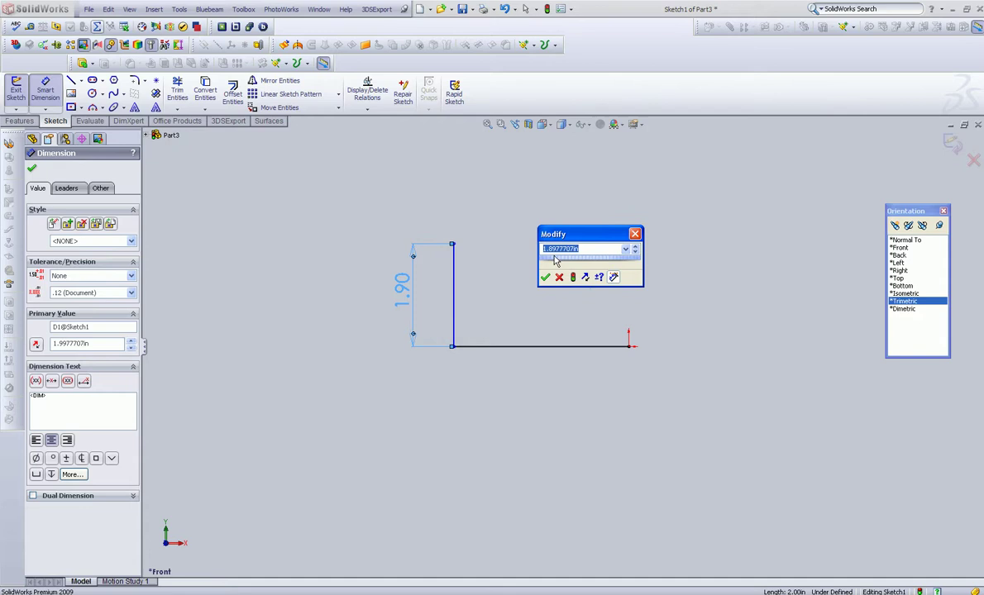
Step: Set the vertical line's length to 3.00 in and close the dimension tool
scroll(559, 262, up, 10)
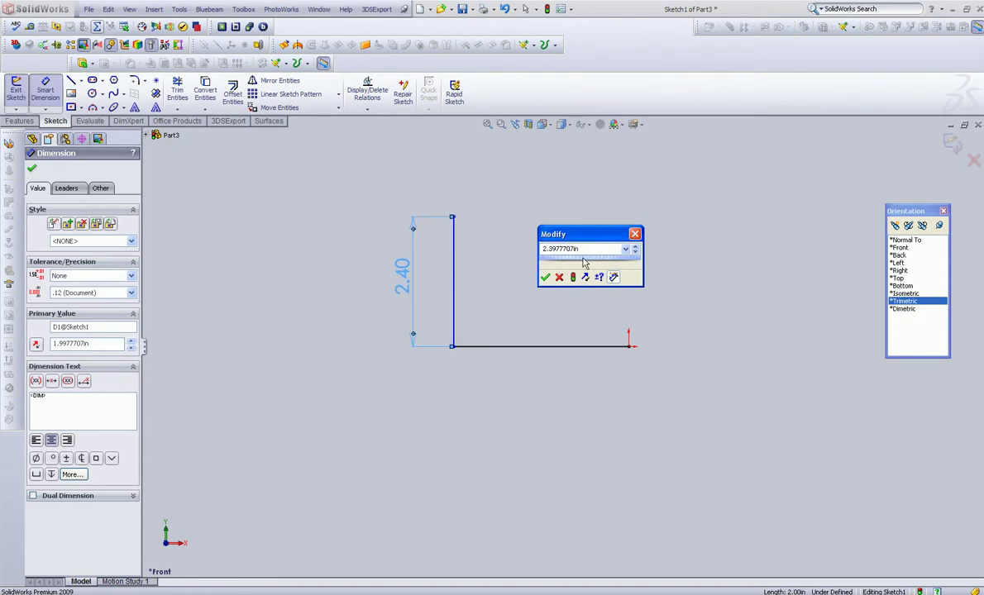
scroll(566, 262, down, 1)
scroll(571, 262, down, 1)
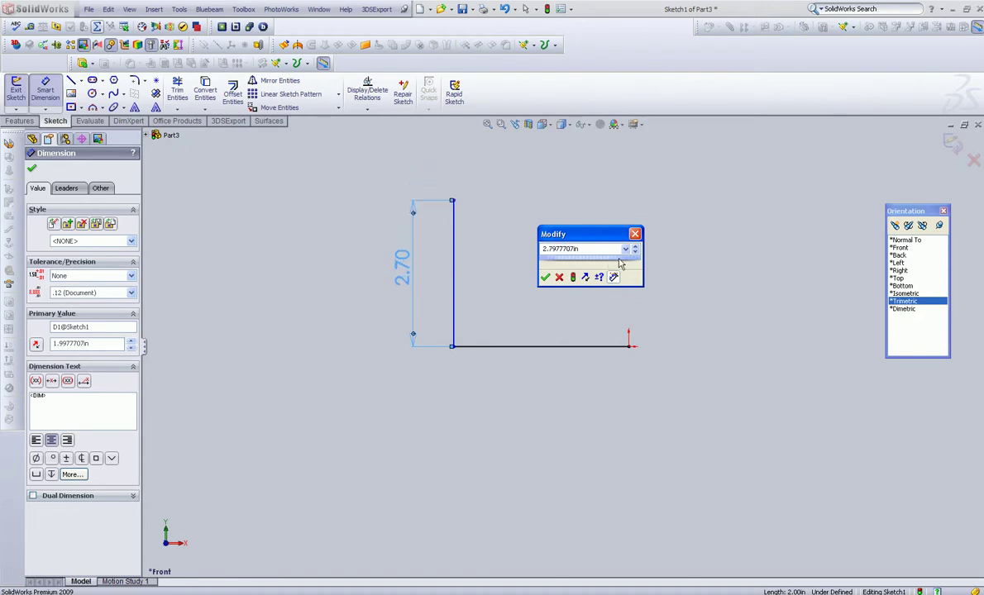
scroll(579, 262, up, 2)
scroll(586, 262, down, 7)
scroll(600, 262, up, 5)
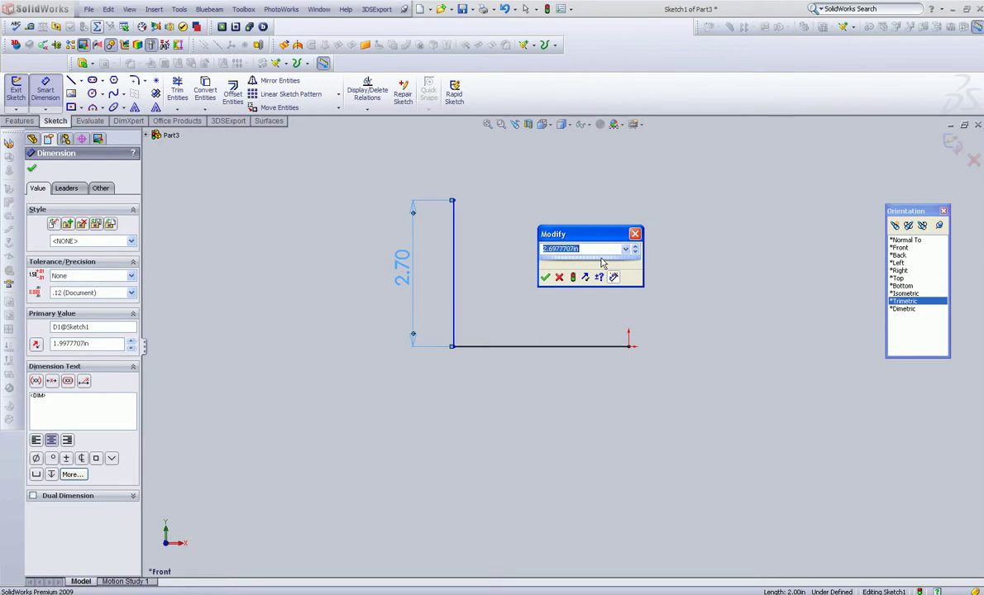
scroll(637, 250, up, 4)
scroll(636, 250, up, 3)
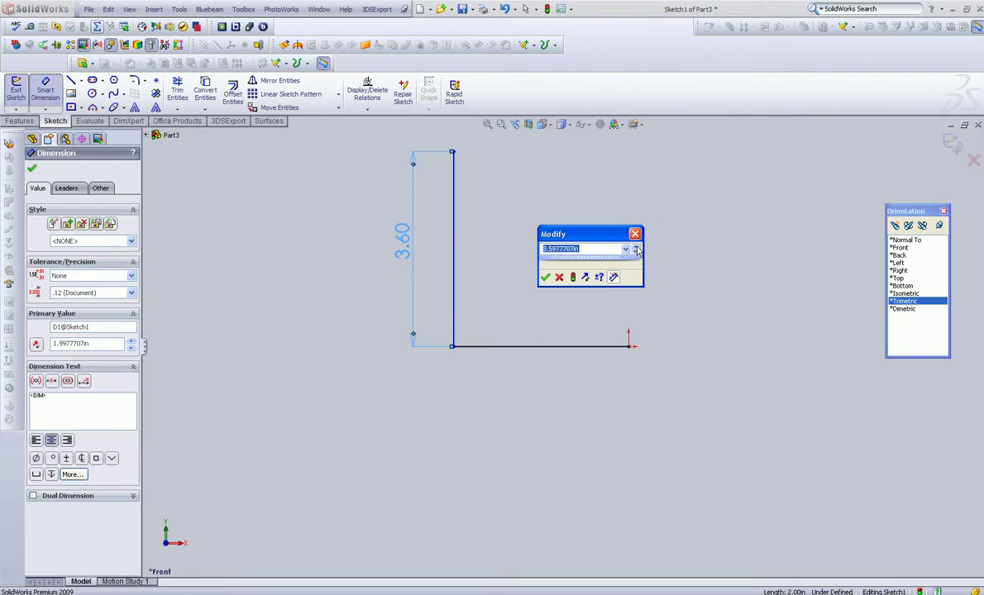
scroll(636, 249, down, 4)
scroll(636, 250, up, 1)
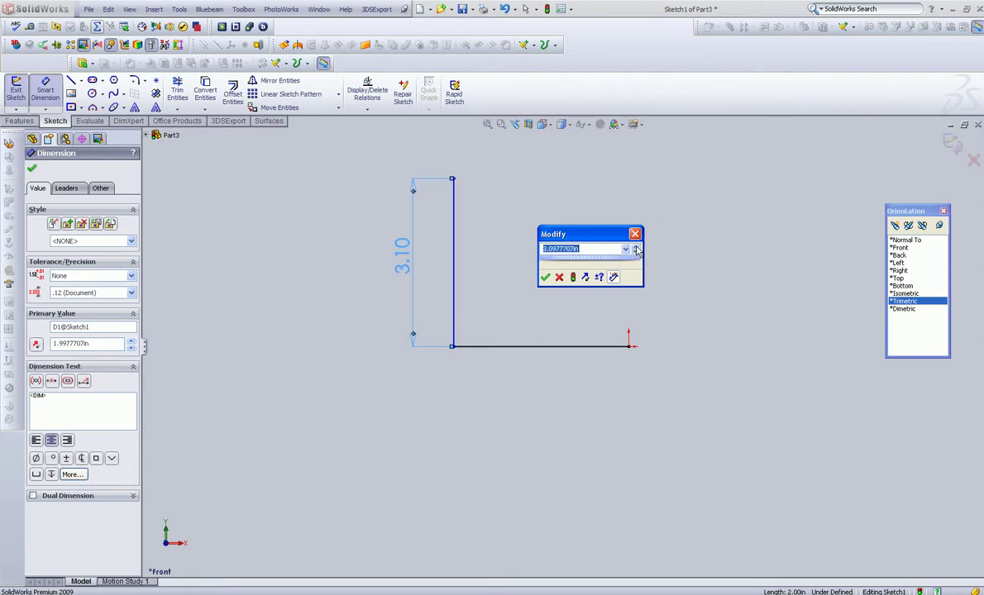
scroll(637, 250, up, 1)
scroll(637, 254, down, 1)
scroll(636, 254, down, 3)
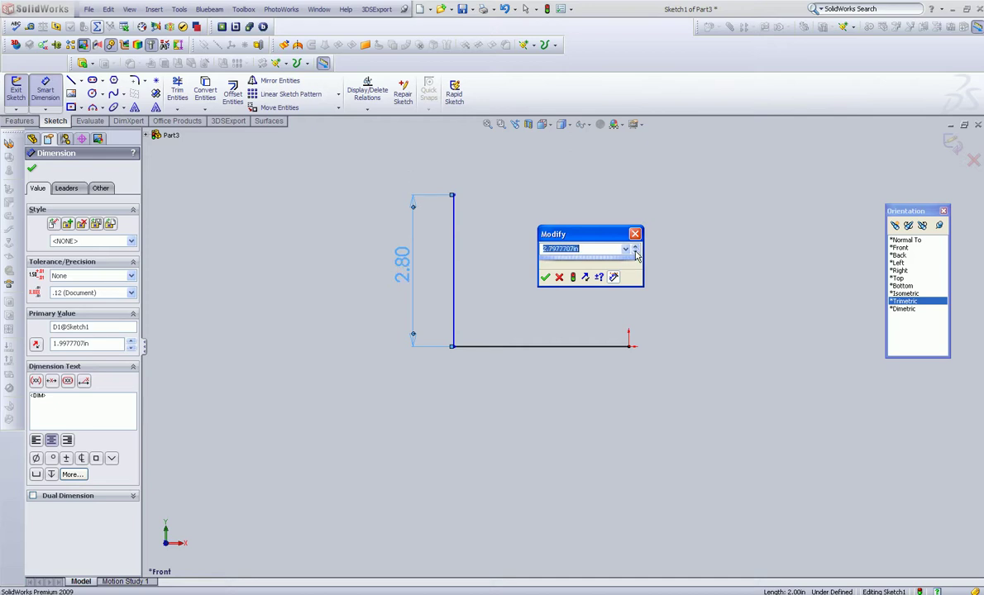
click(626, 249)
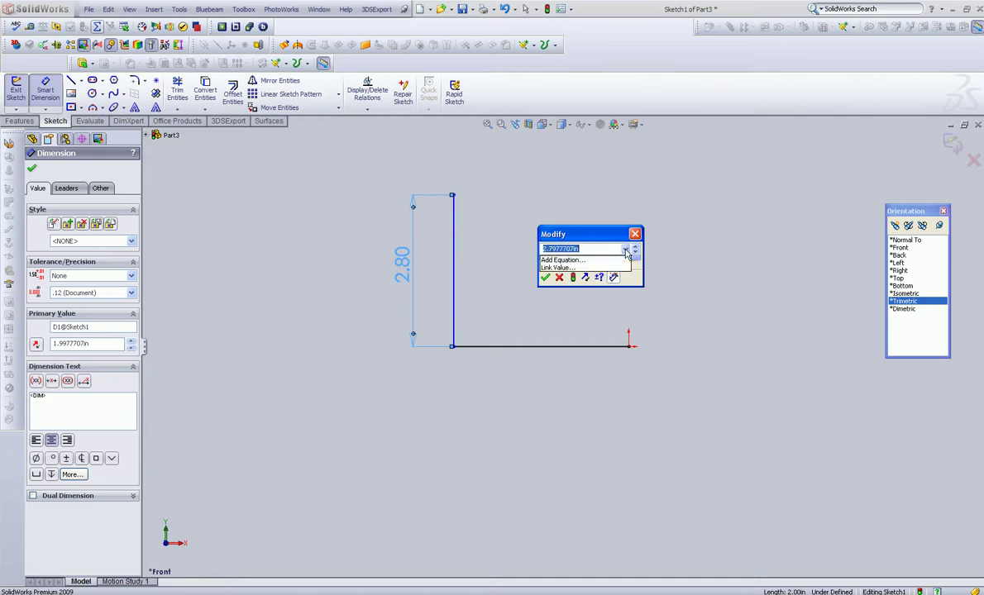
click(558, 248)
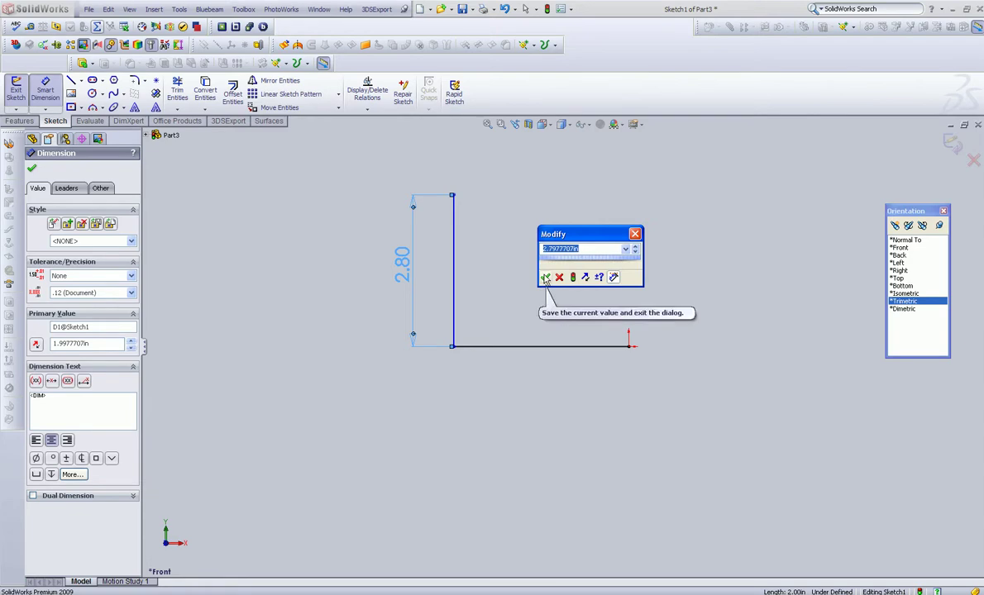
text(3.00)
click(545, 277)
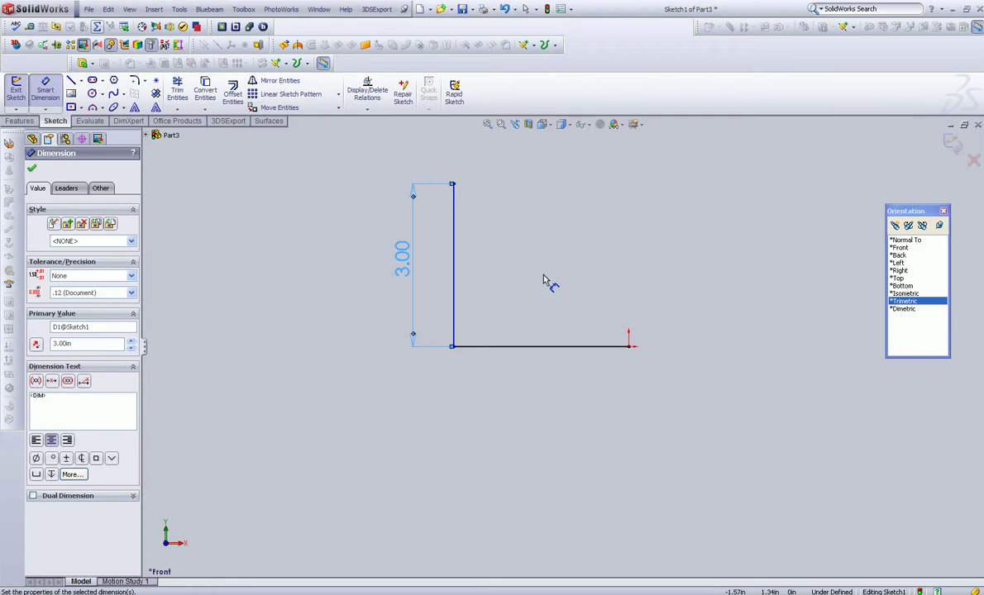
click(32, 167)
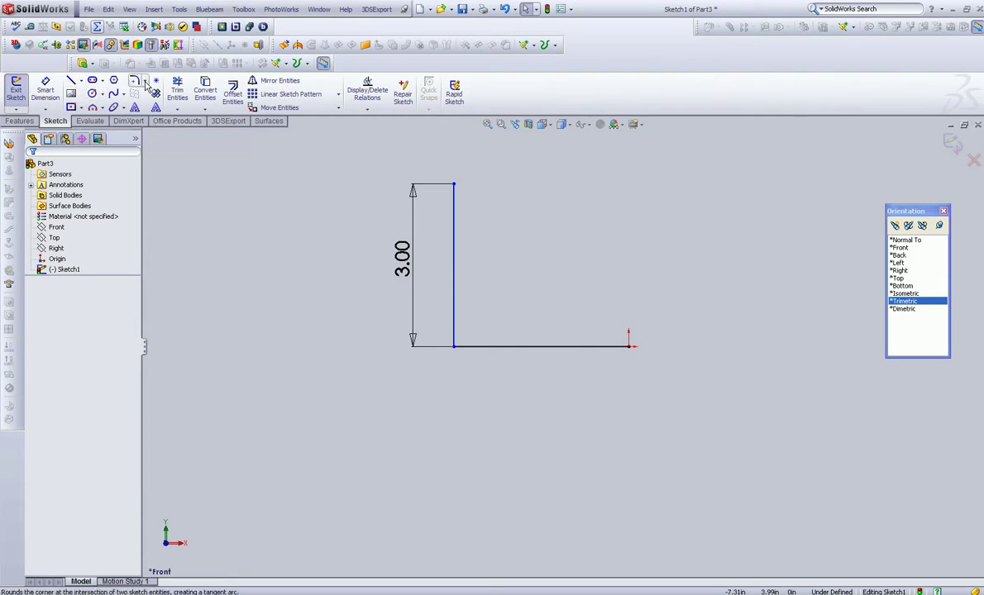
Step: Draw a top line and a right-hand line back down to the origin, closing the rectangle
click(71, 82)
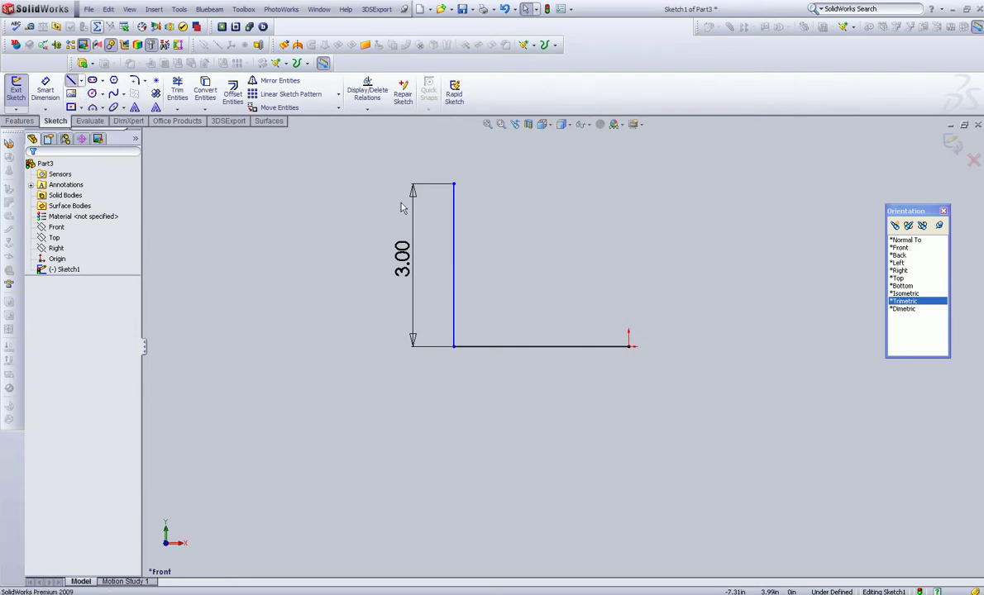
click(453, 184)
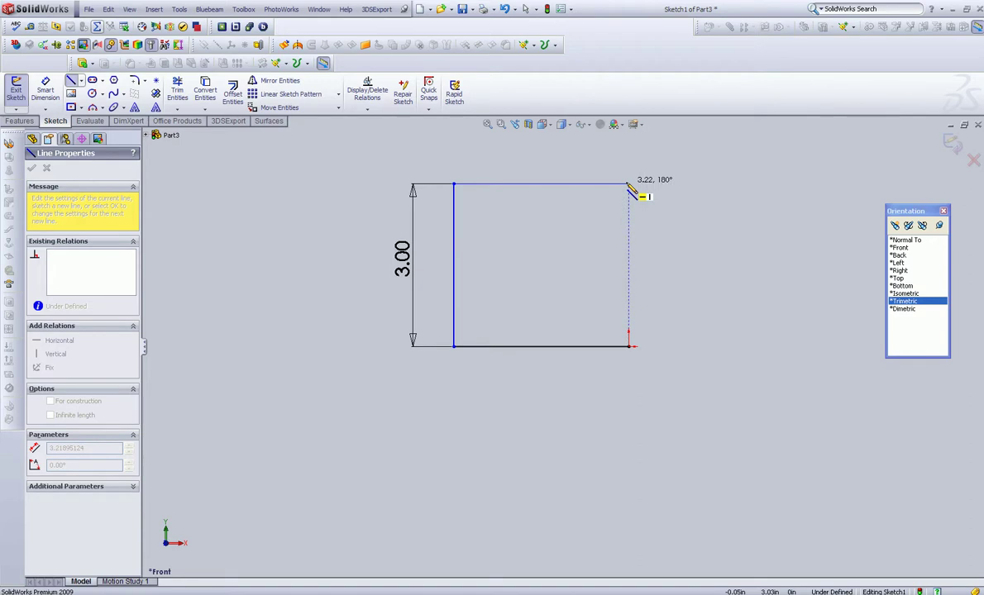
click(628, 185)
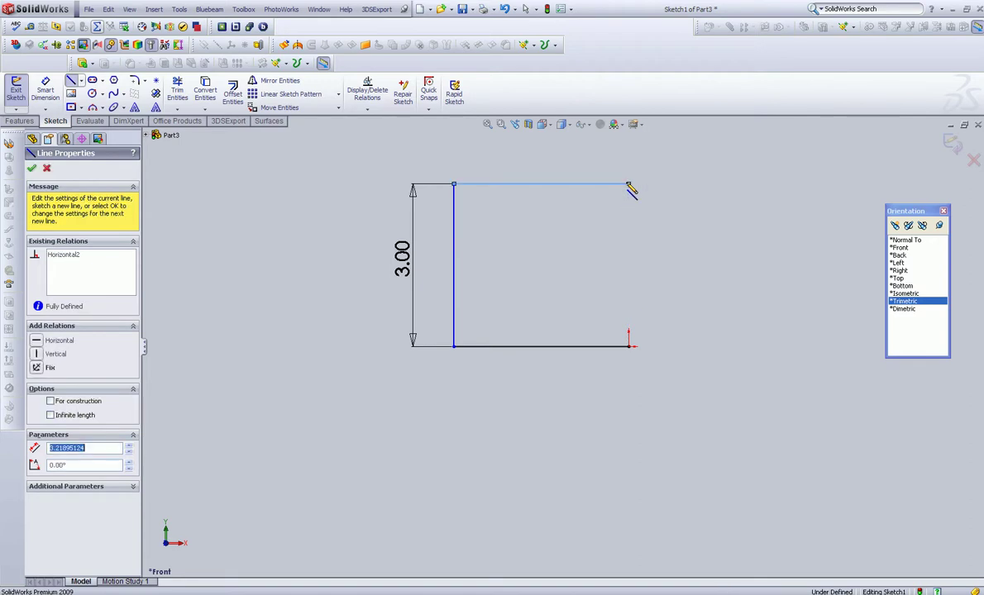
click(628, 346)
right_click(628, 345)
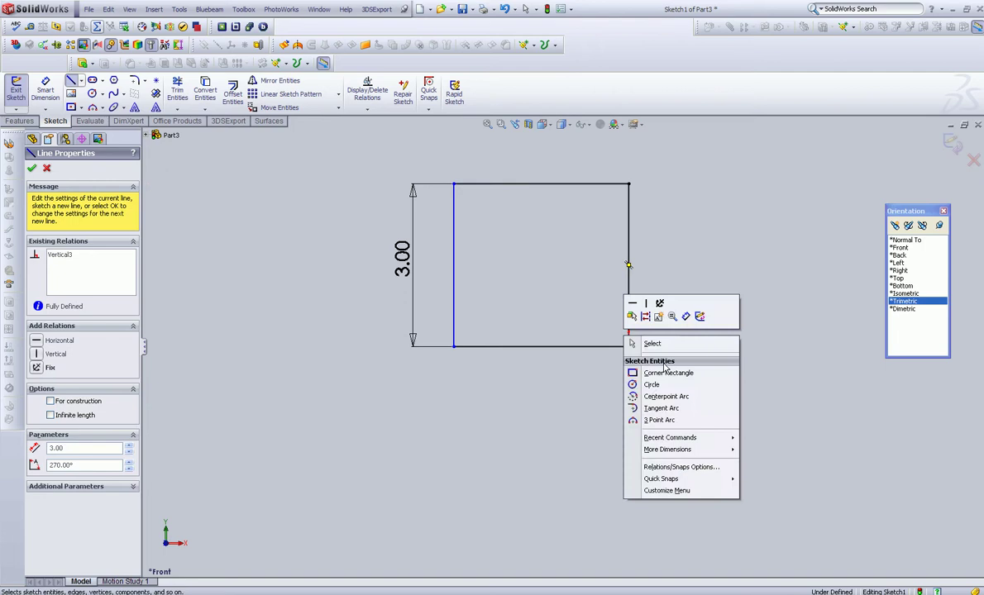
click(660, 343)
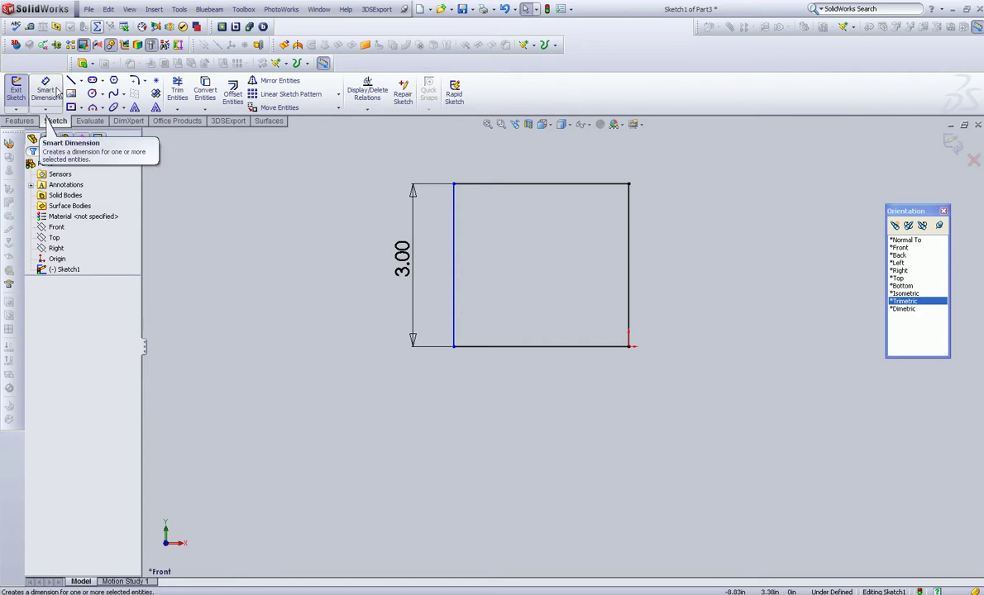
Step: Round the top-right and top-left rectangle corners with 0.50 in sketch fillets
click(145, 81)
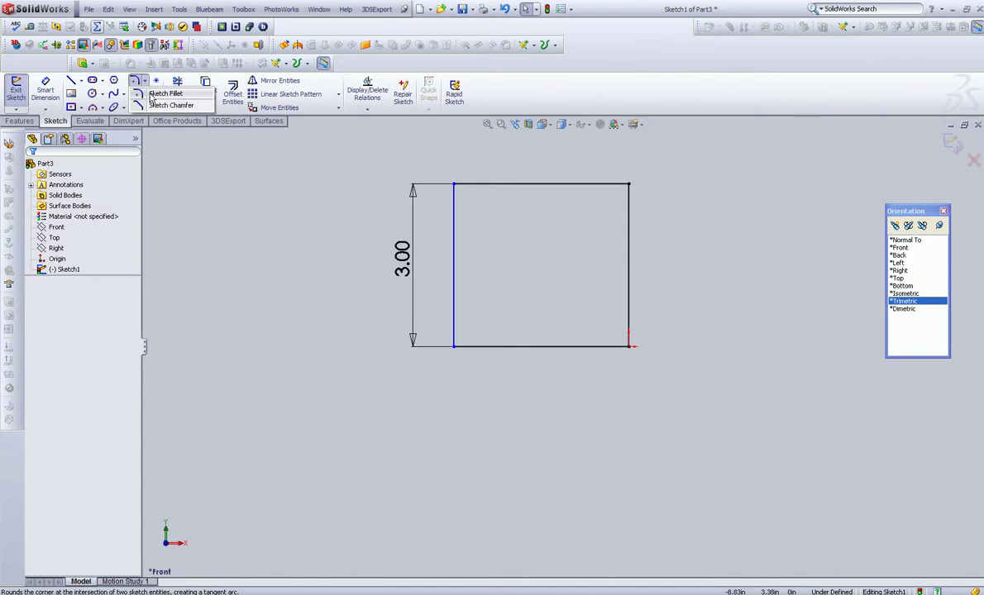
click(164, 94)
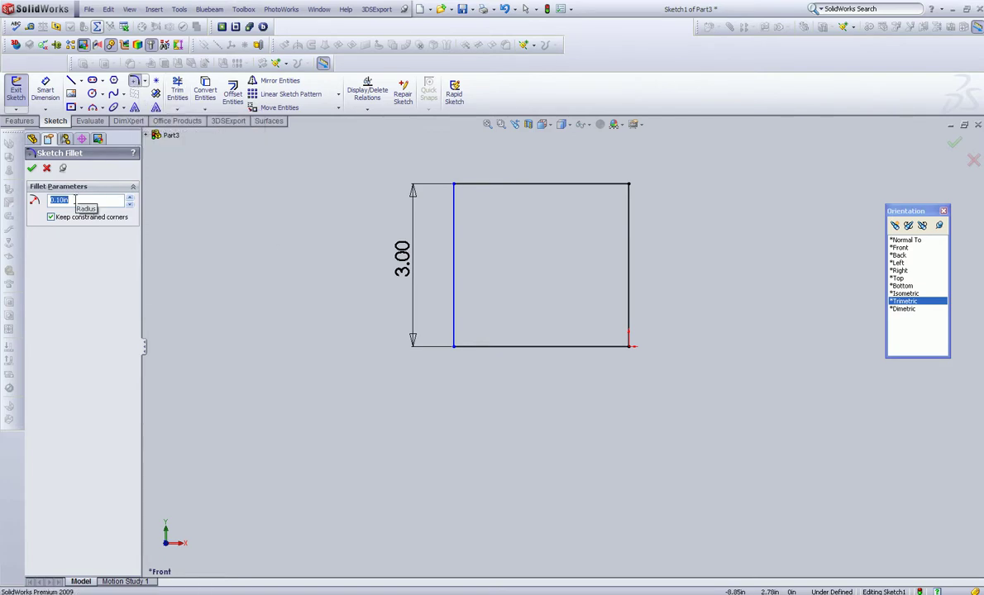
click(129, 198)
click(540, 190)
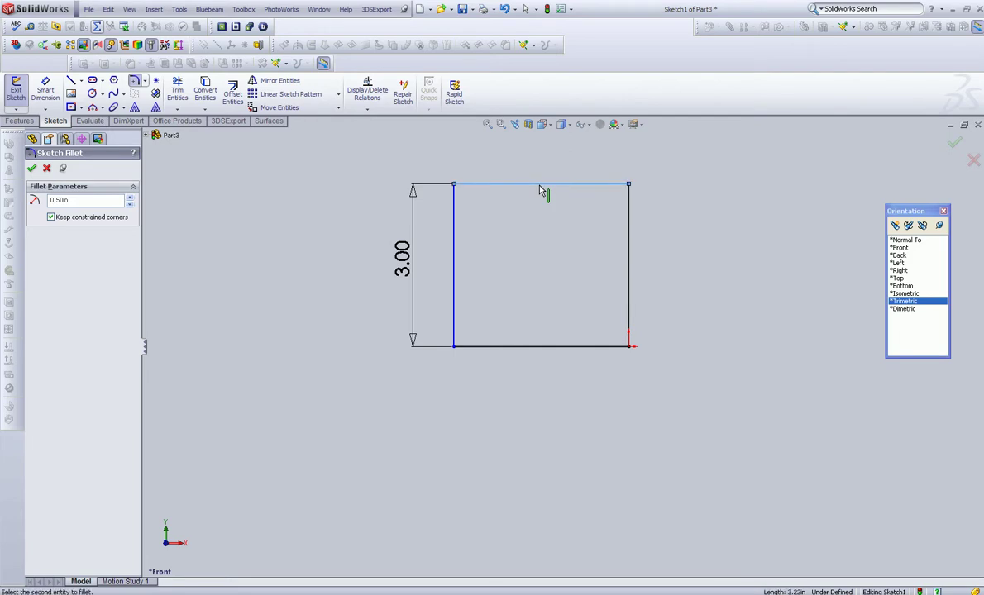
click(629, 240)
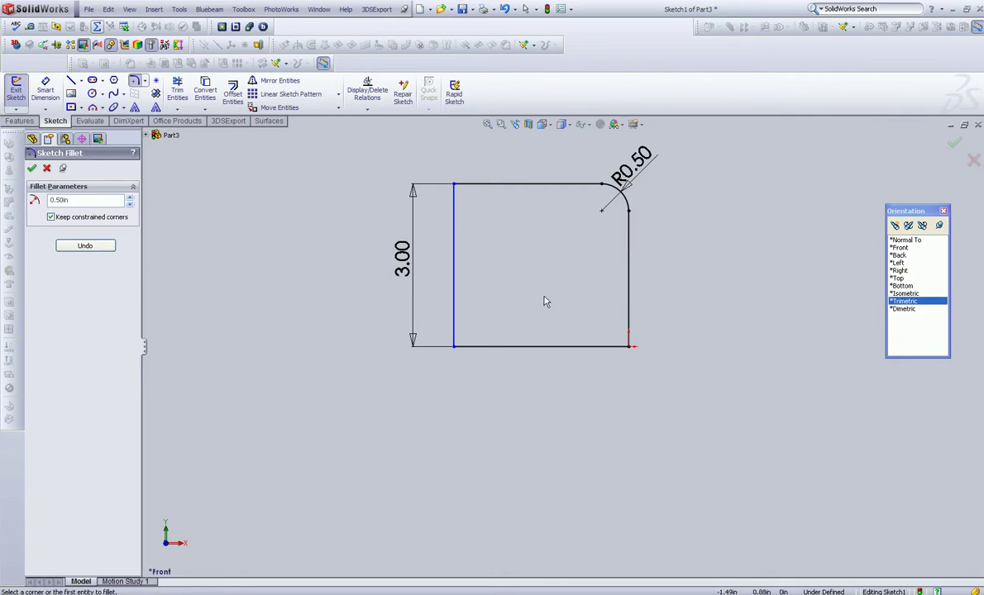
click(454, 237)
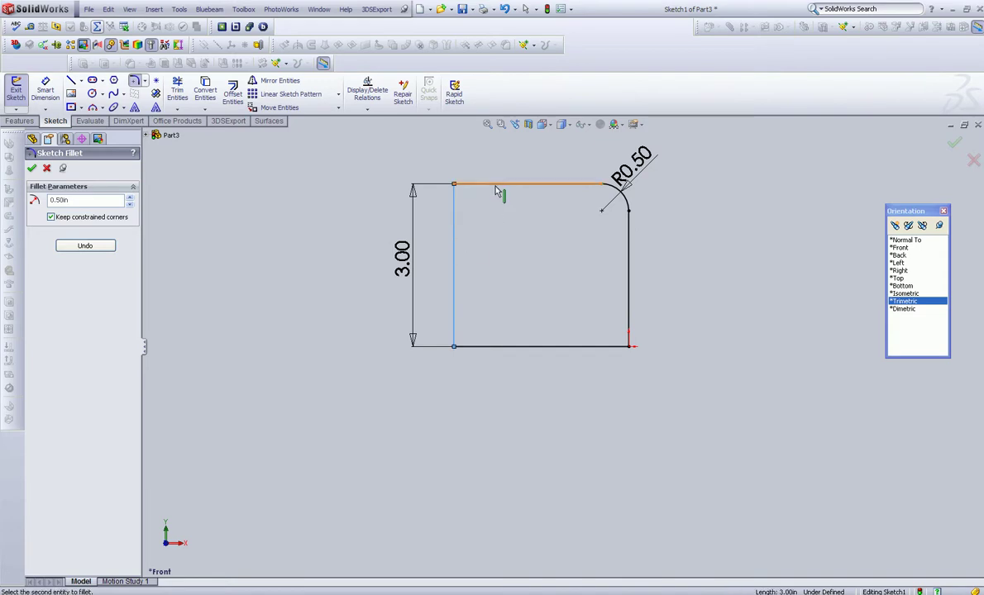
click(460, 172)
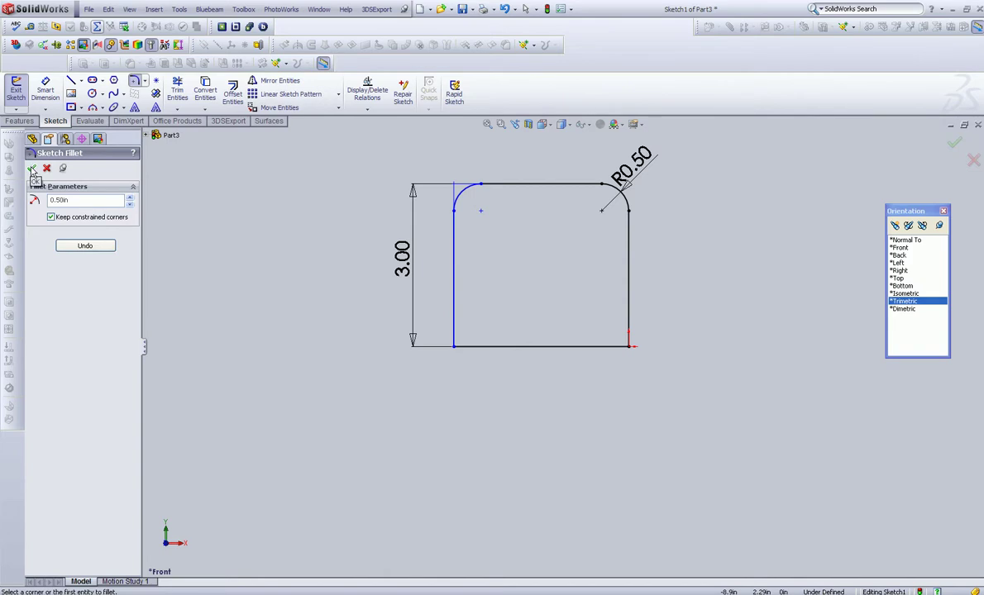
click(32, 169)
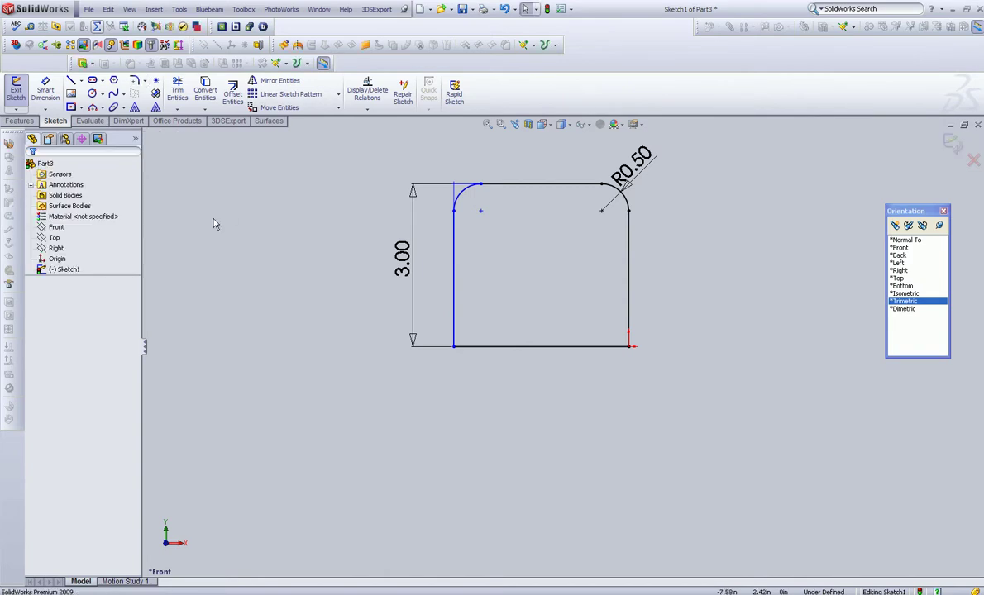
Step: Show the Circle flyout offering Circle and Perimeter Circle
click(102, 95)
mouse_move(134, 84)
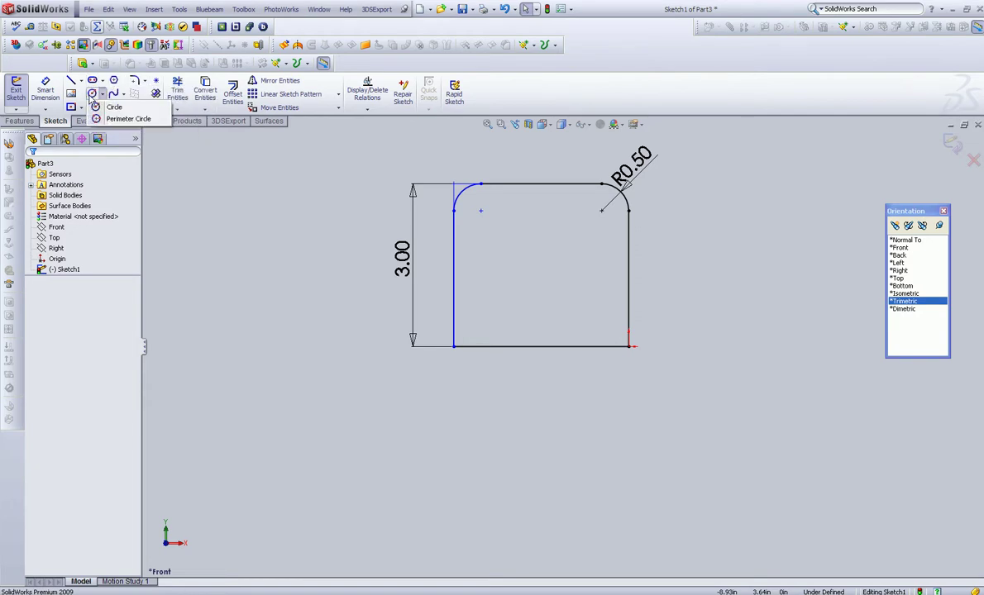
mouse_move(71, 110)
mouse_move(100, 98)
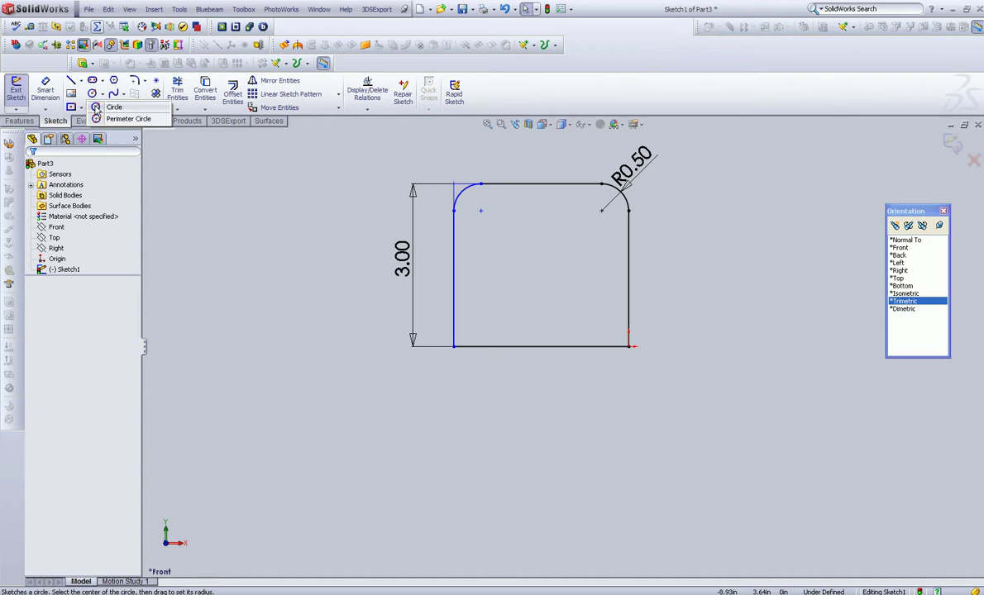
Step: Draw a centre-radius circle of about R0.61 inside the rounded rectangle
click(96, 108)
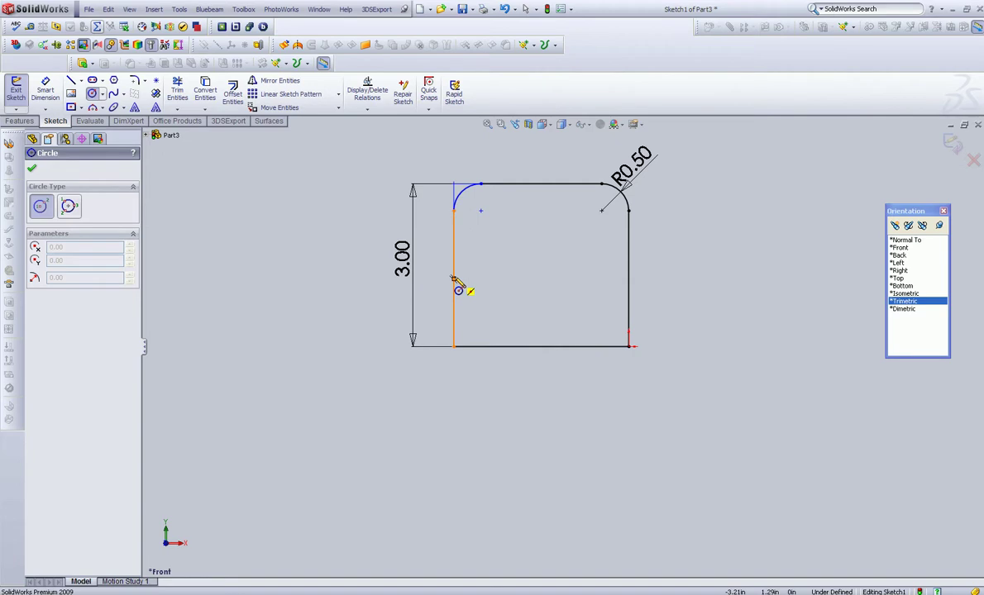
click(541, 280)
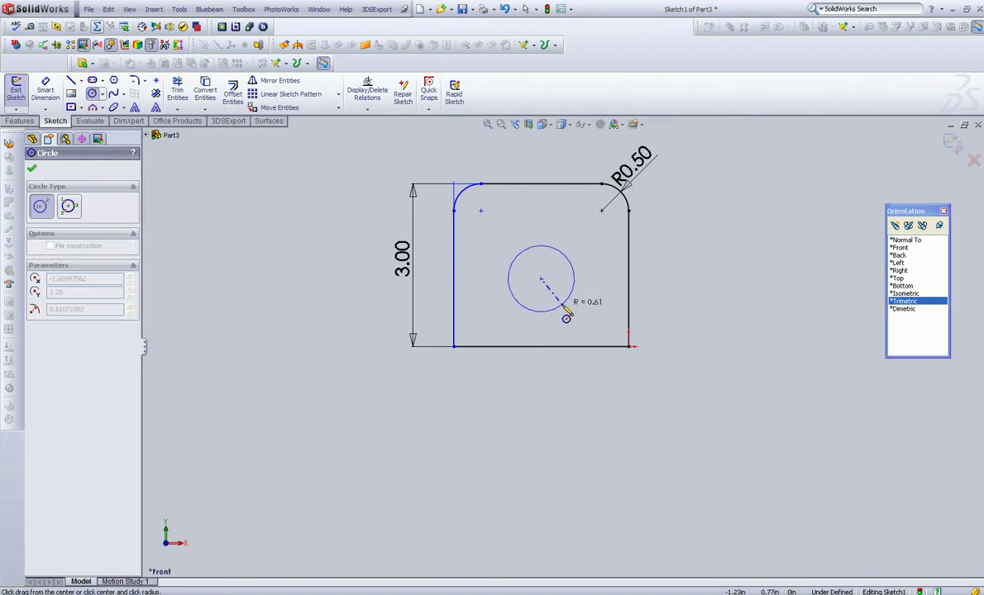
click(564, 312)
click(32, 169)
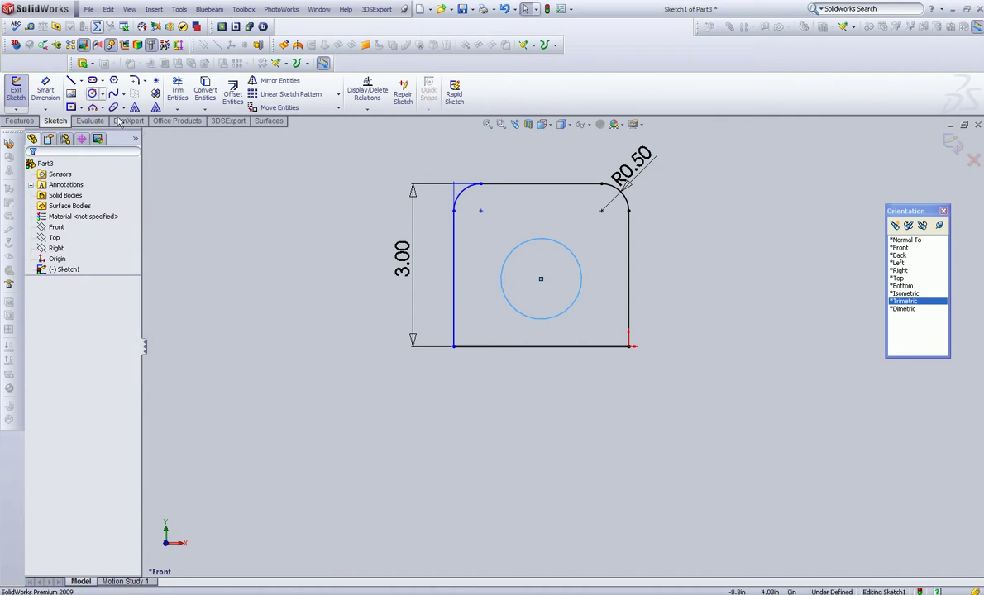
click(29, 27)
click(355, 157)
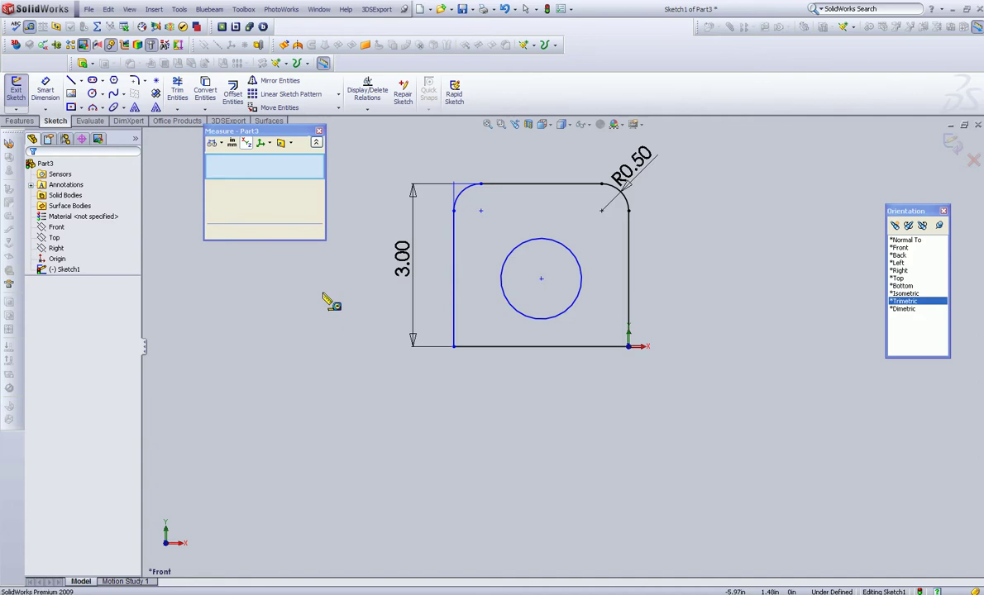
click(541, 279)
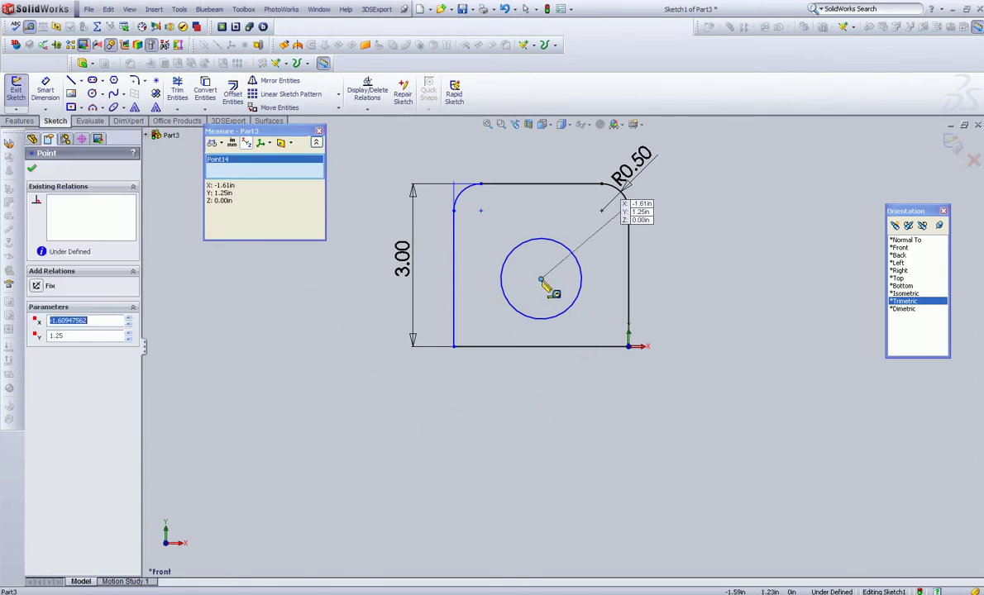
click(537, 184)
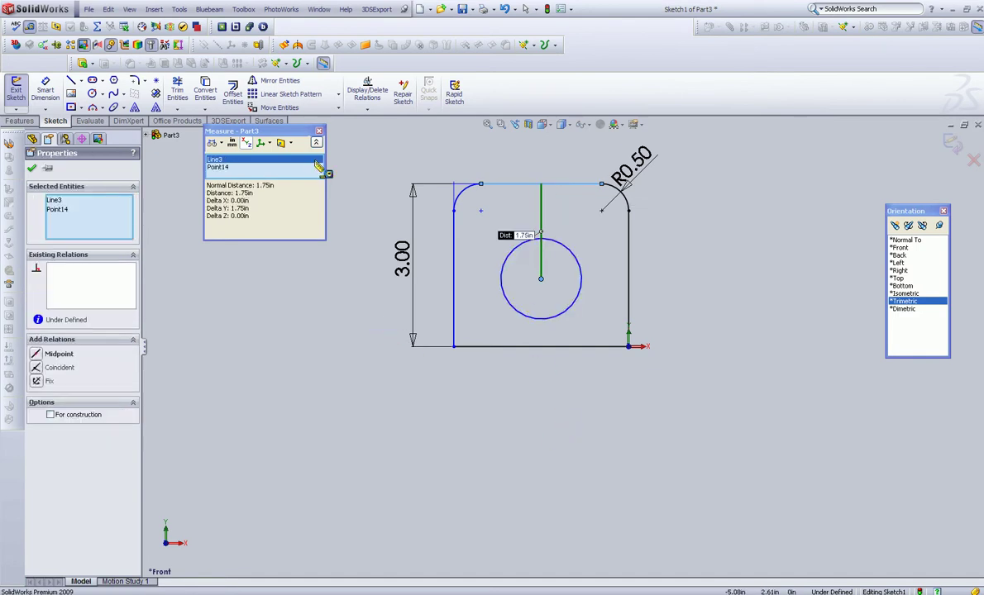
click(319, 134)
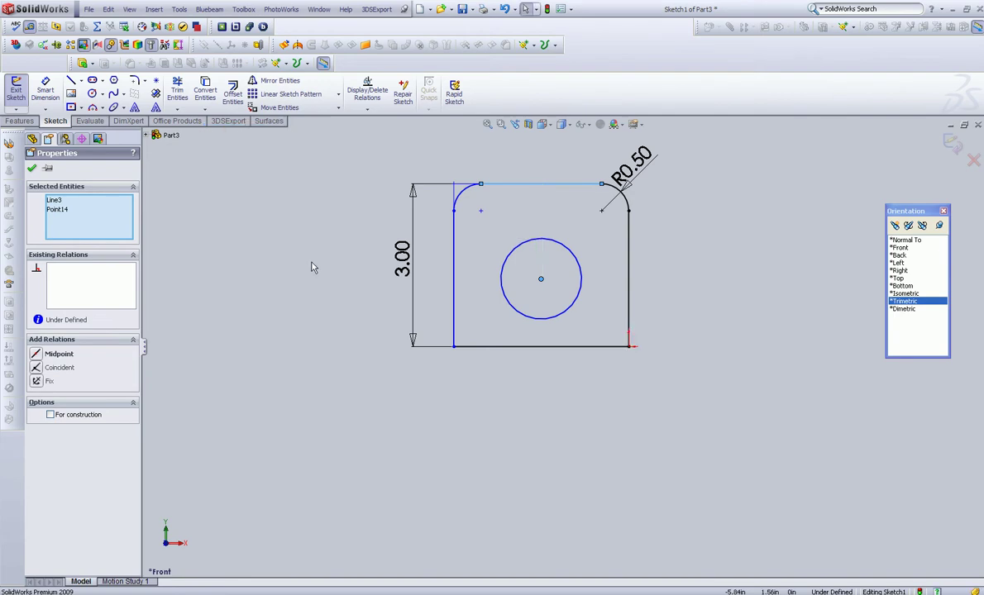
click(281, 239)
Step: Add a 1 in vertical dimension from the circle centre to the top line
click(45, 91)
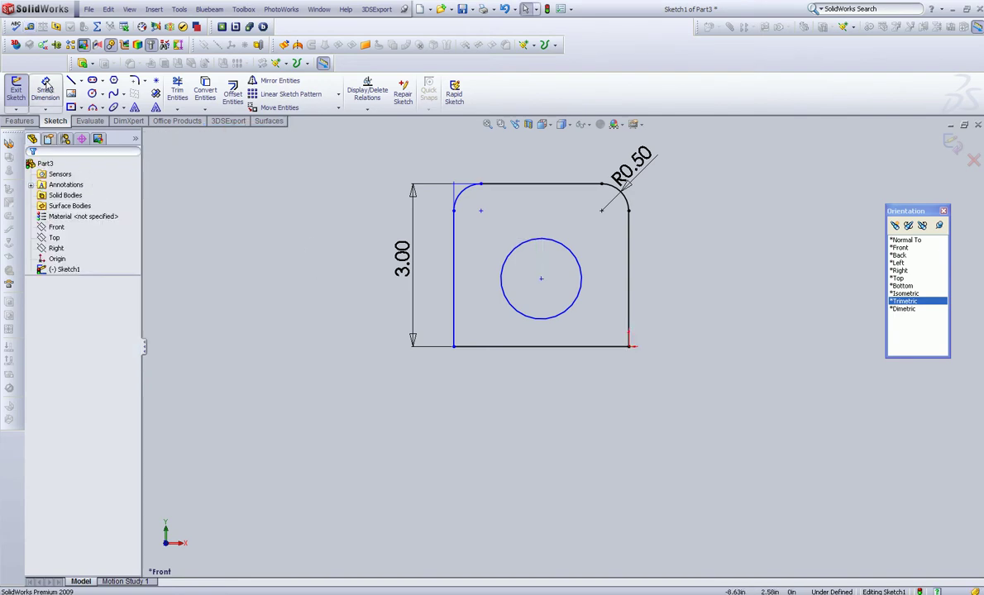
click(540, 281)
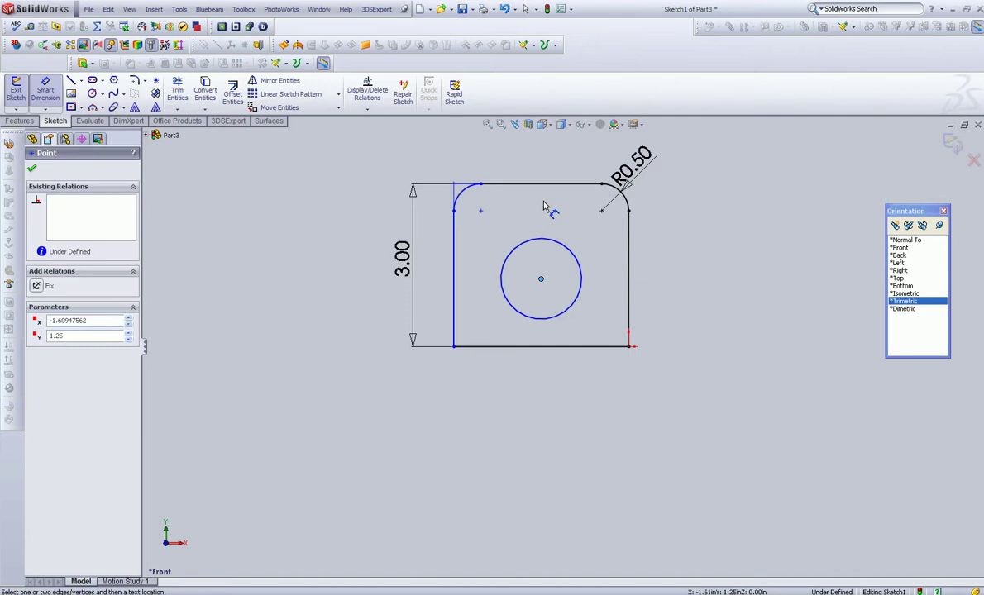
click(545, 183)
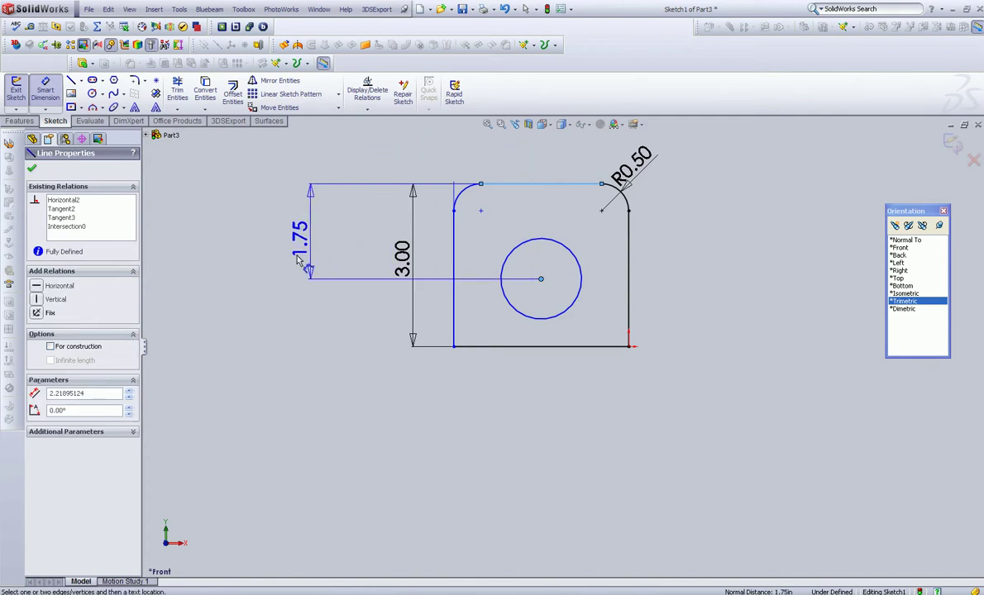
click(299, 262)
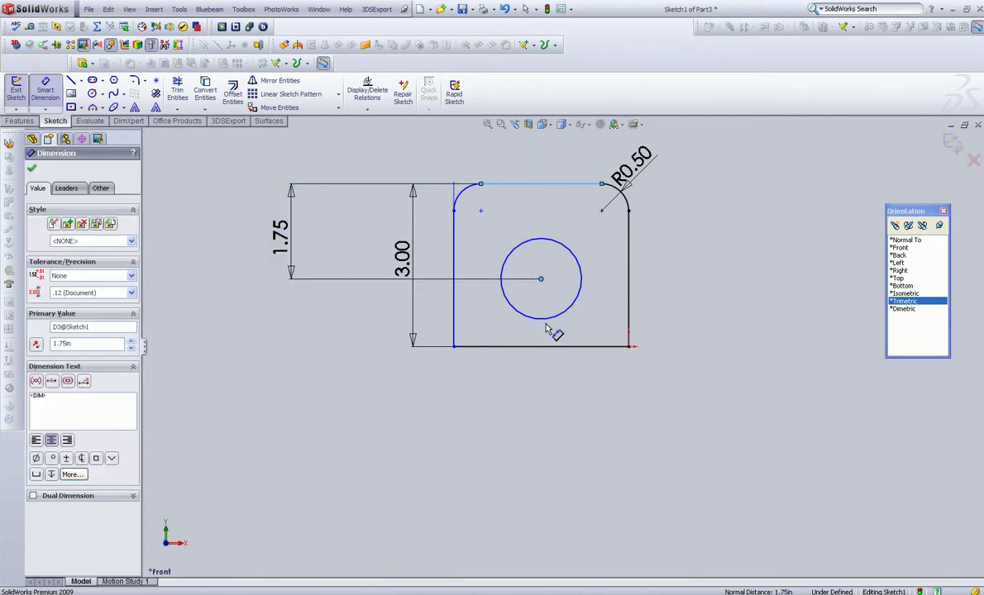
text(1)
key(Return)
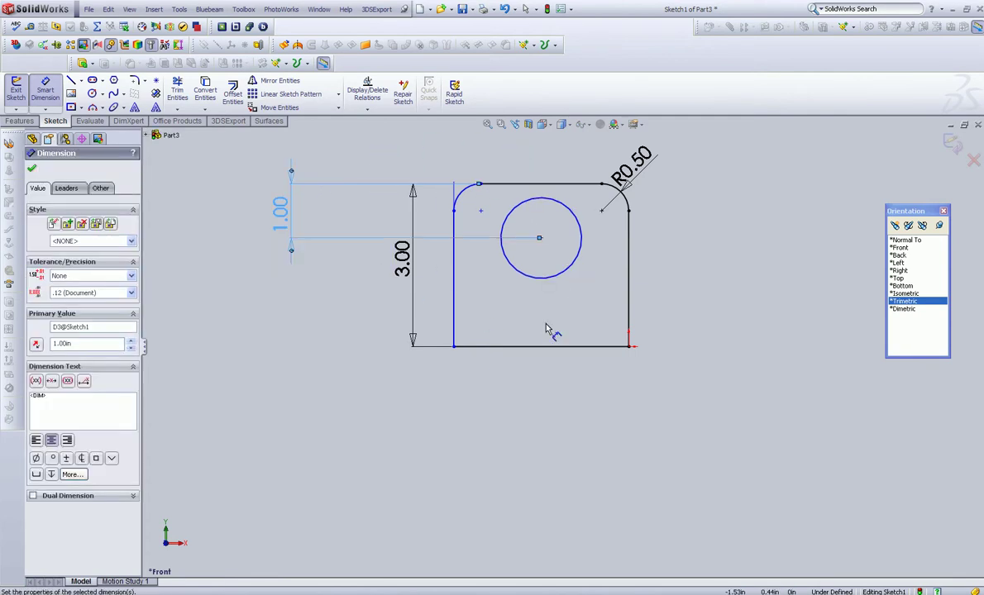
click(32, 168)
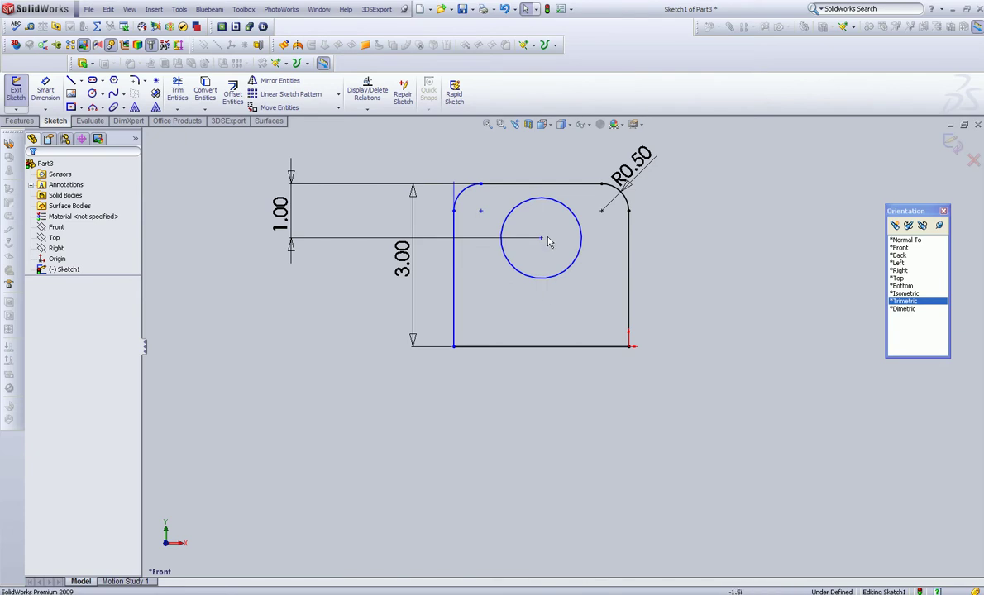
Step: Extrude the sketch 7.18 in into Extrude1 and zoom out to view the block
click(23, 121)
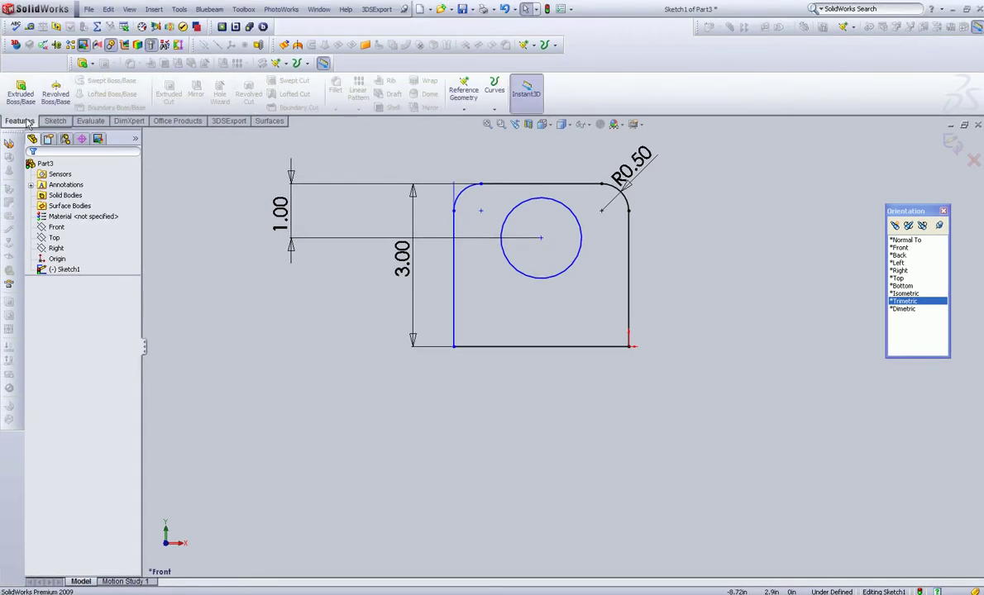
click(21, 93)
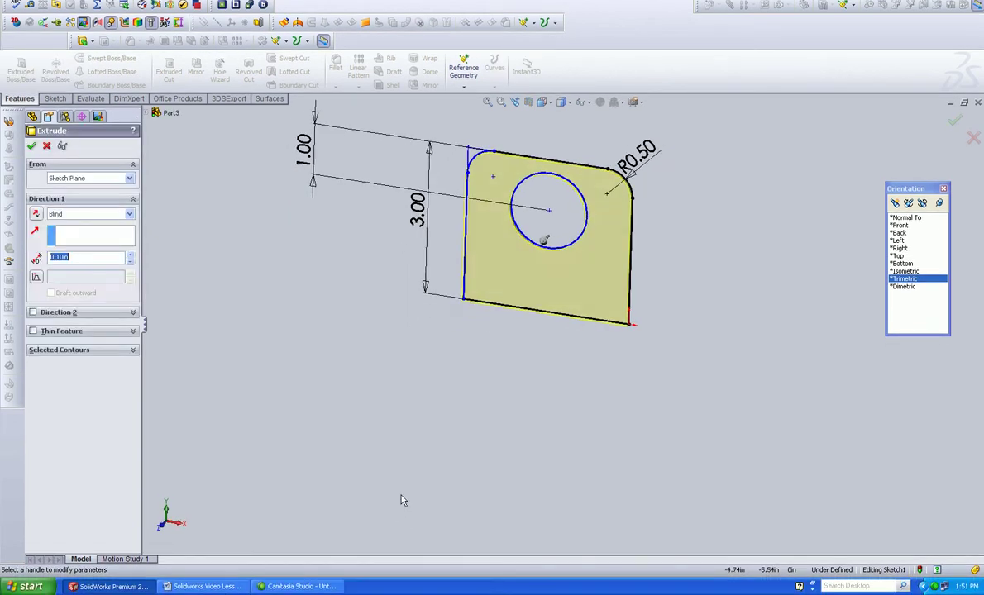
click(129, 255)
click(130, 256)
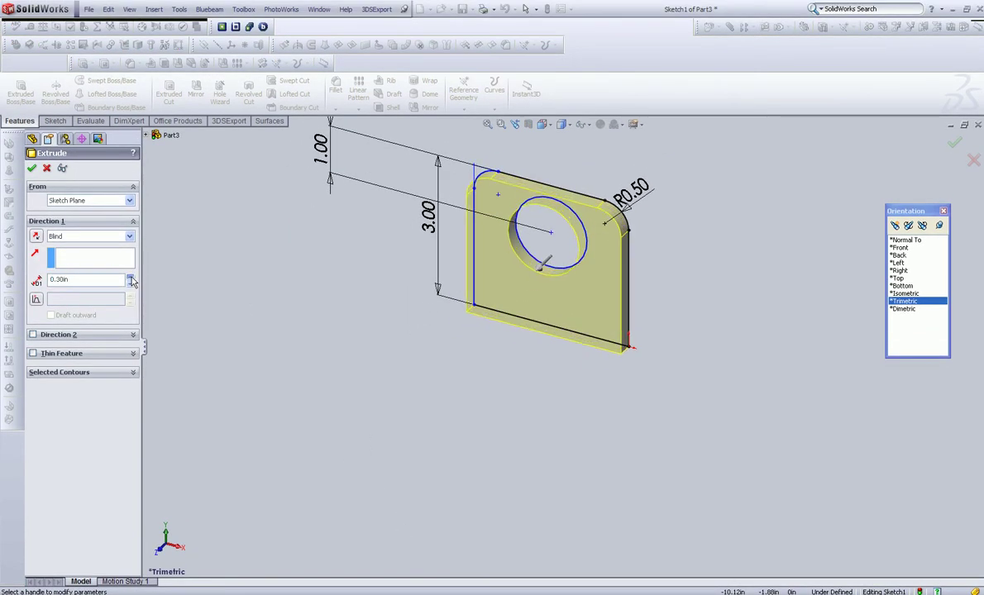
click(131, 280)
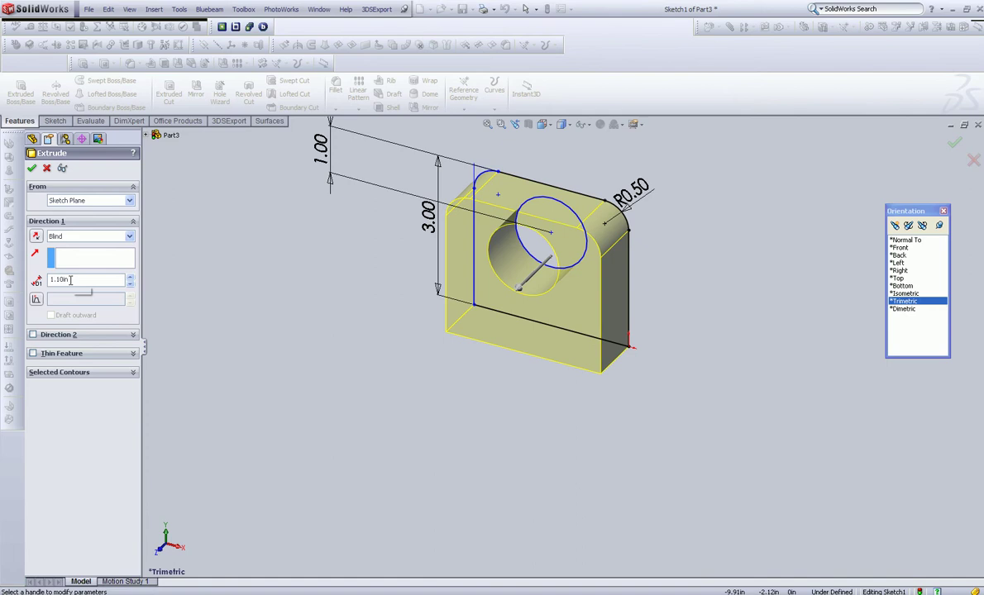
double_click(63, 280)
click(131, 281)
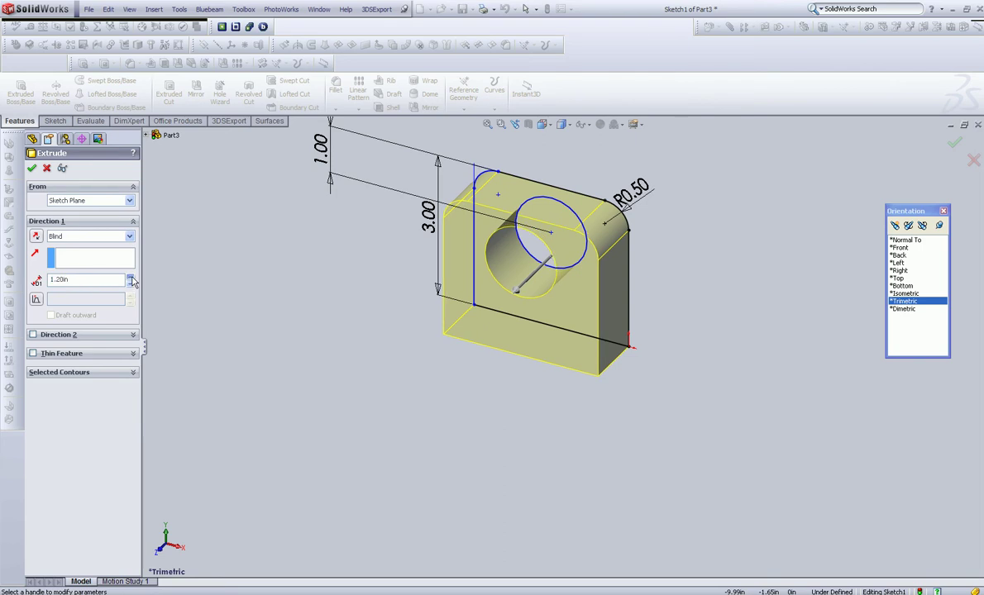
click(131, 284)
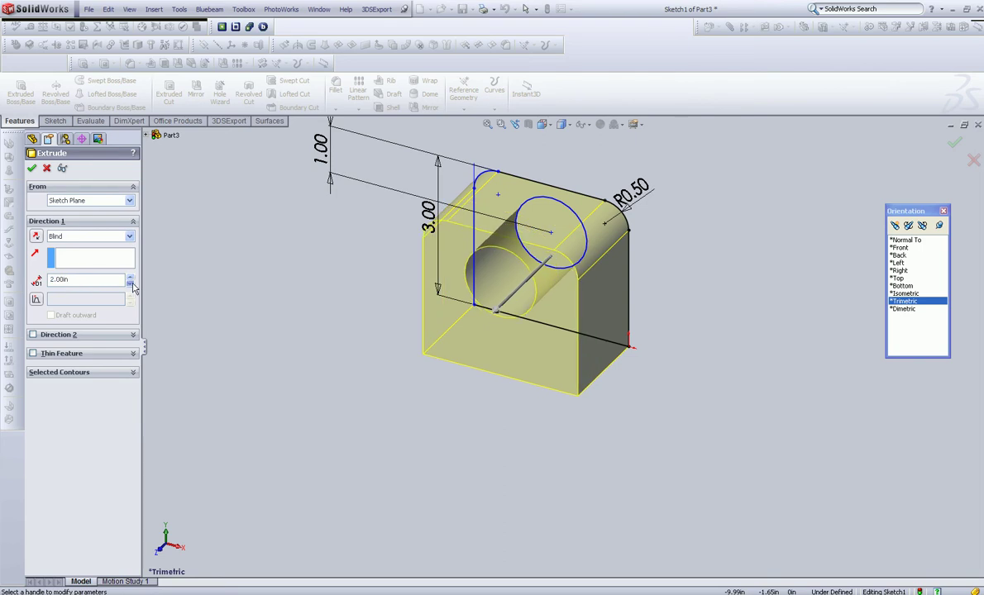
click(517, 296)
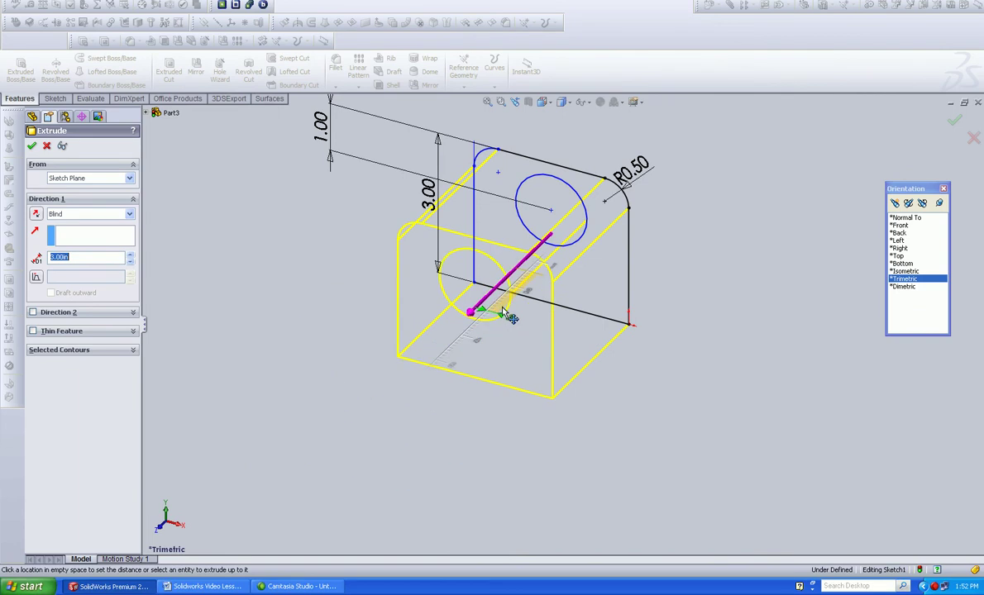
click(364, 413)
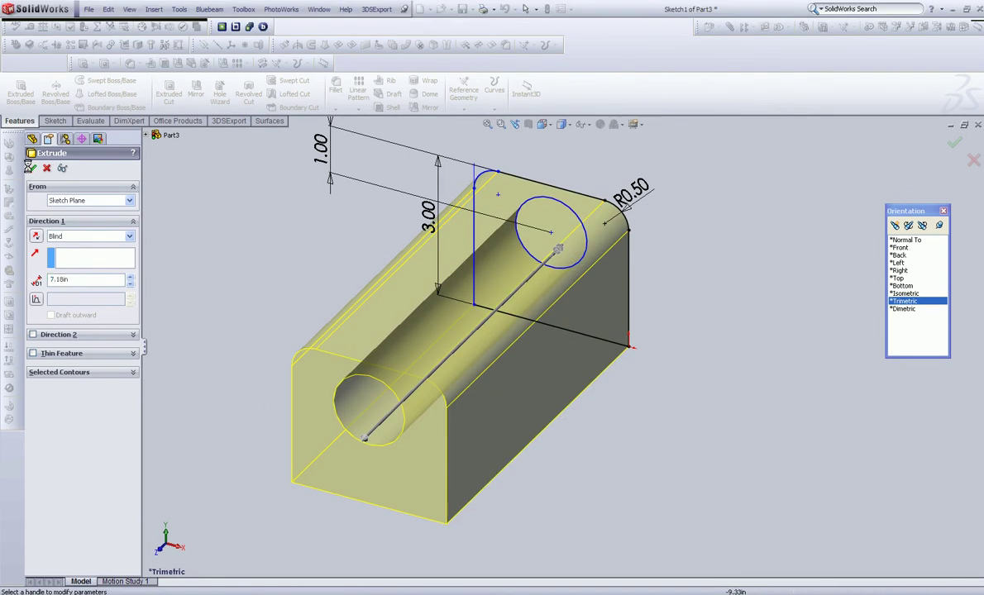
click(29, 168)
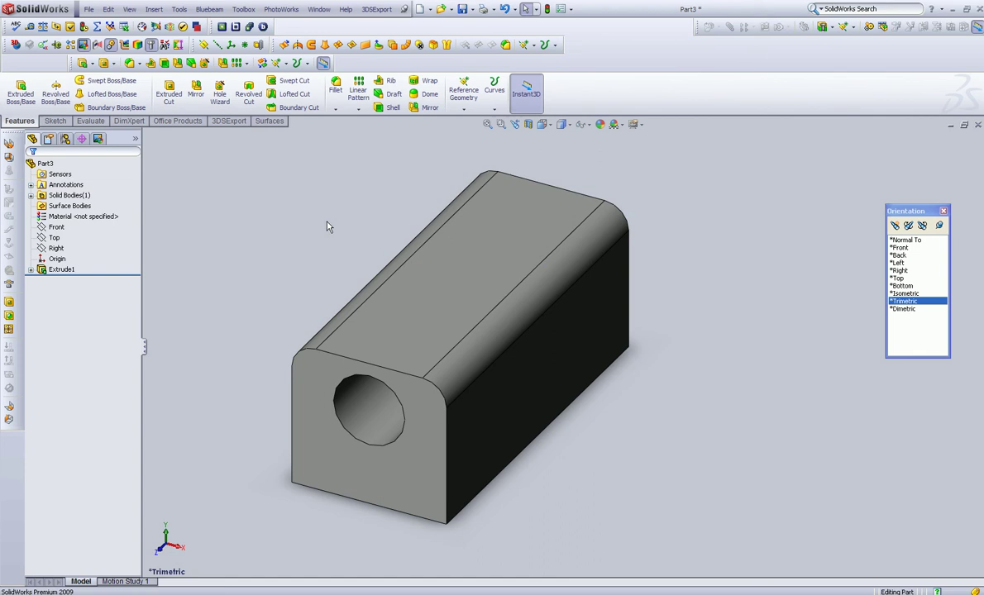
key(z)
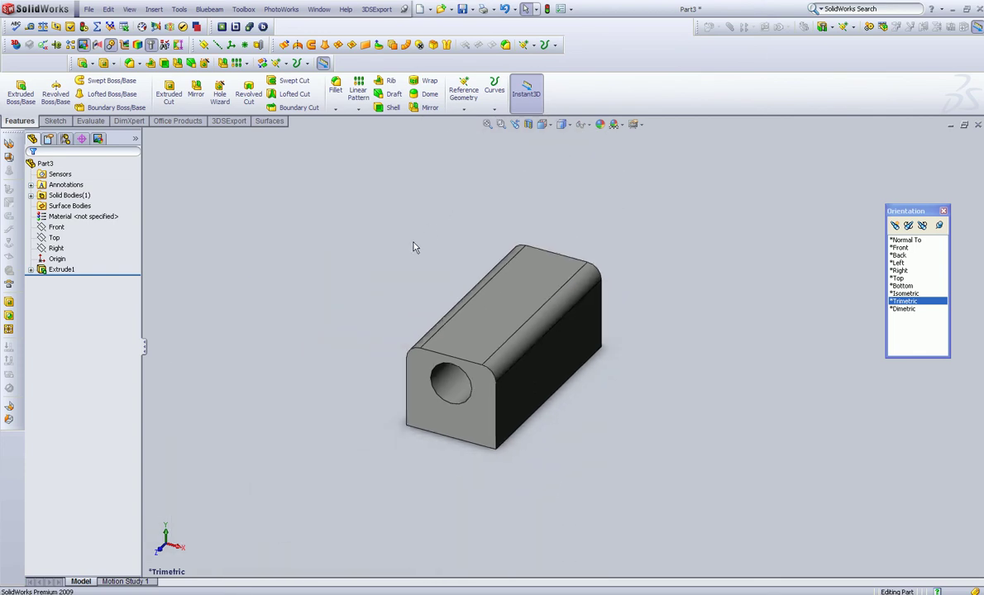